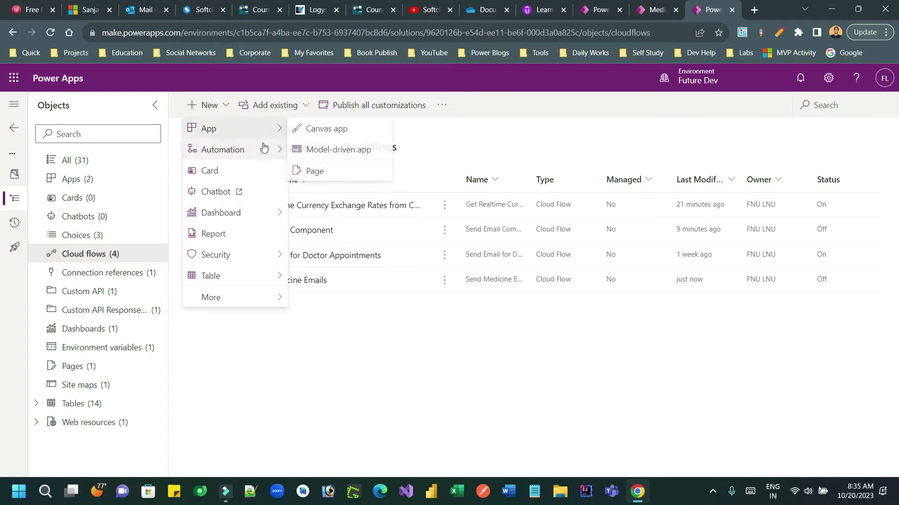
- Start a new automated cloud flow from New > Automation > Cloud flow, skipping the trigger choice
mouse_move(257, 150)
mouse_move(353, 159)
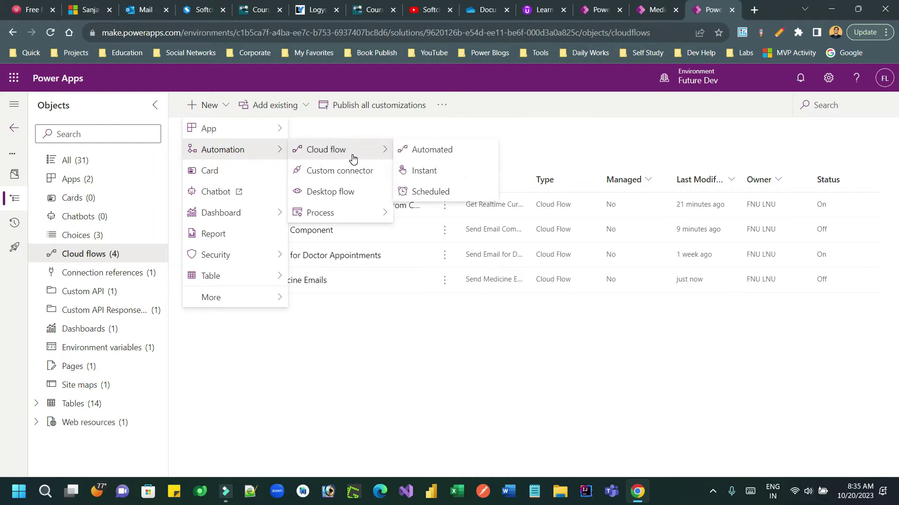
left_click(437, 150)
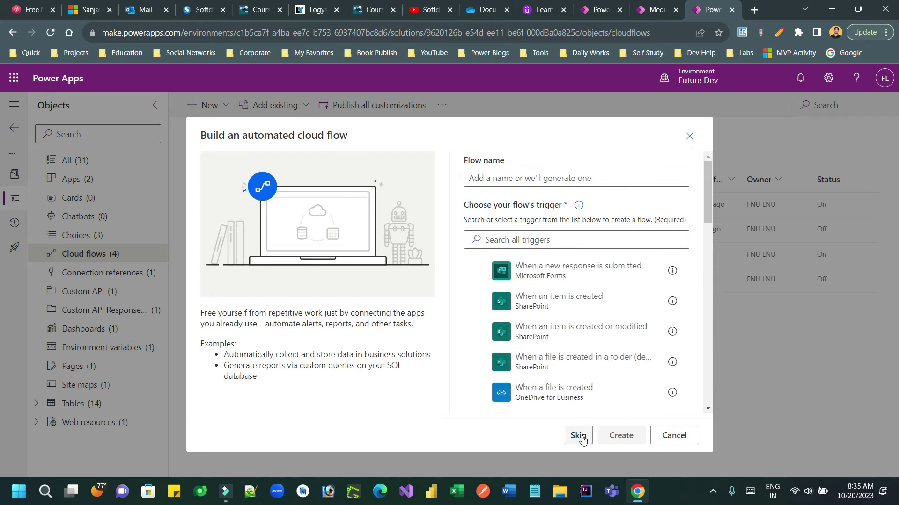
left_click(579, 436)
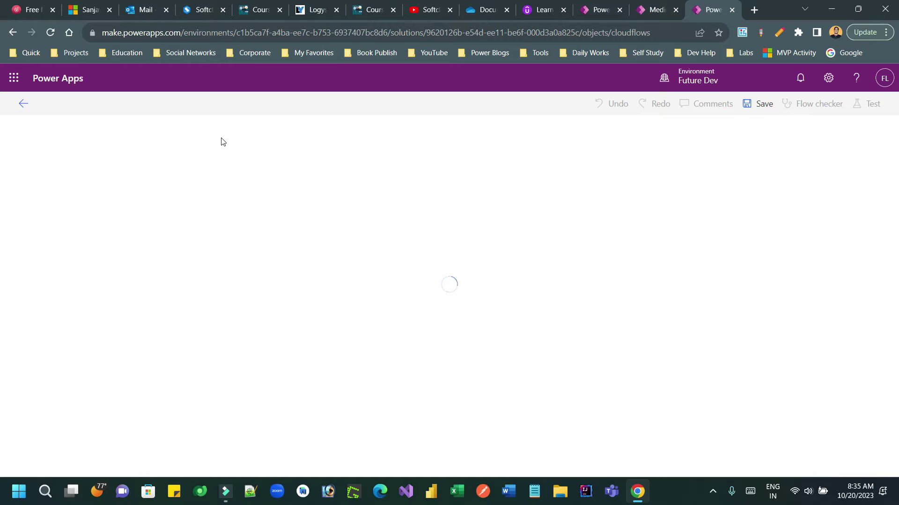
- Rename the untitled flow to 'New Email Component'
left_click(63, 105)
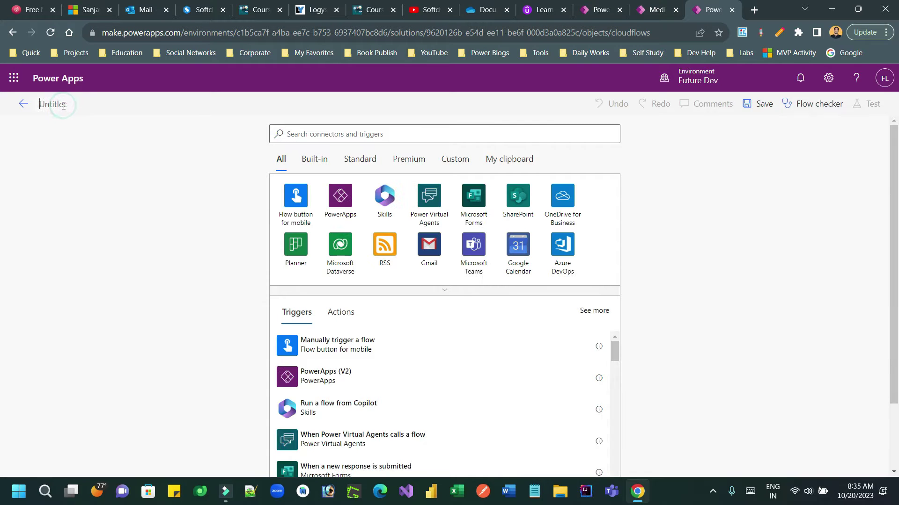
type("New Email Compo")
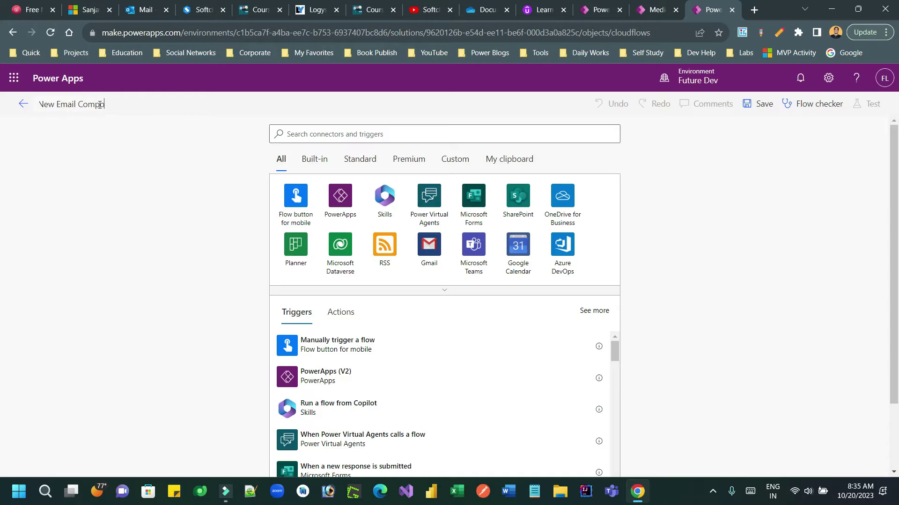
type("nent")
left_click(139, 152)
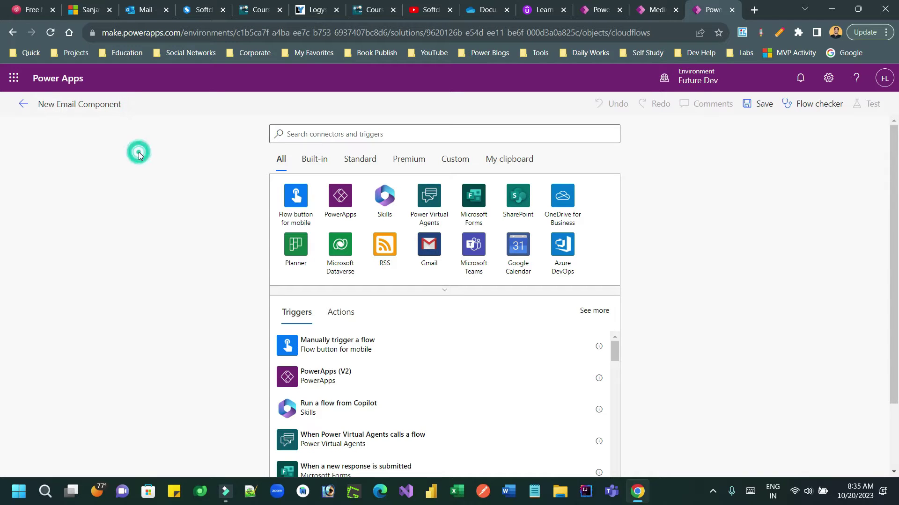
- Add the Request connector's 'When a HTTP request is received' trigger
left_click(327, 139)
type("Request")
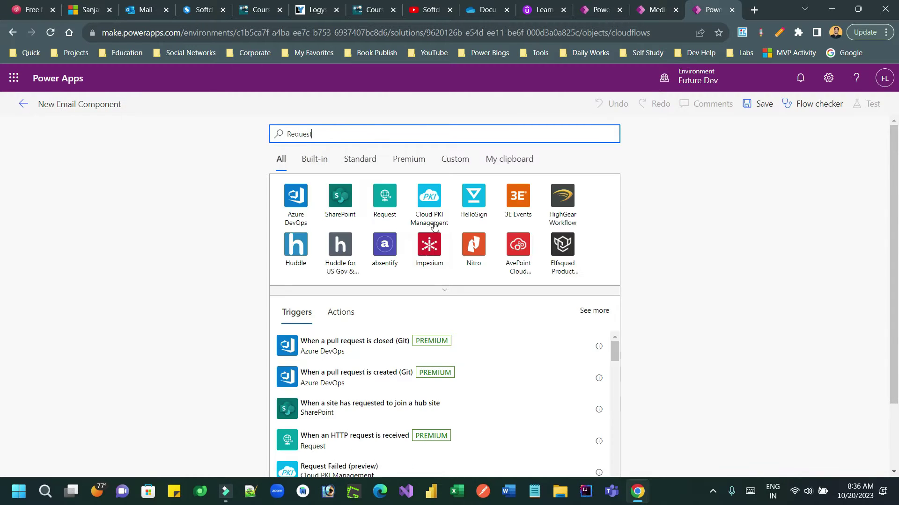
left_click(392, 202)
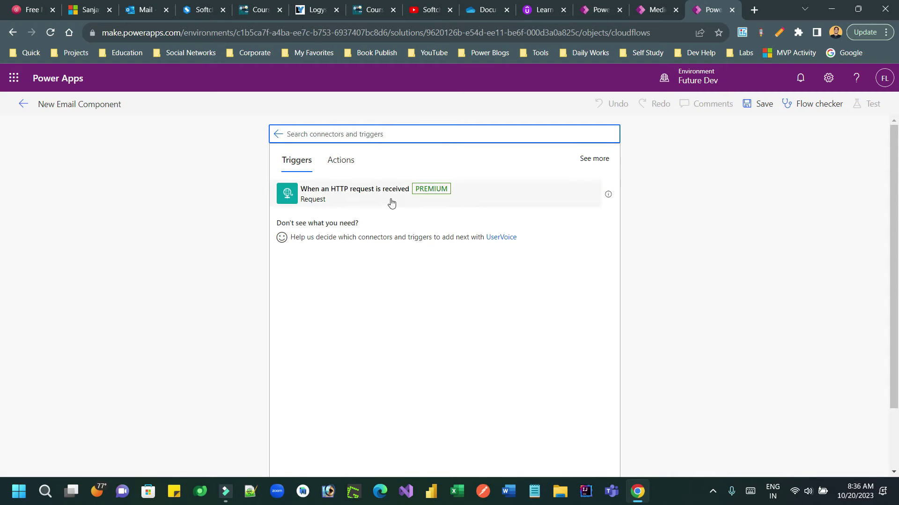
left_click(387, 199)
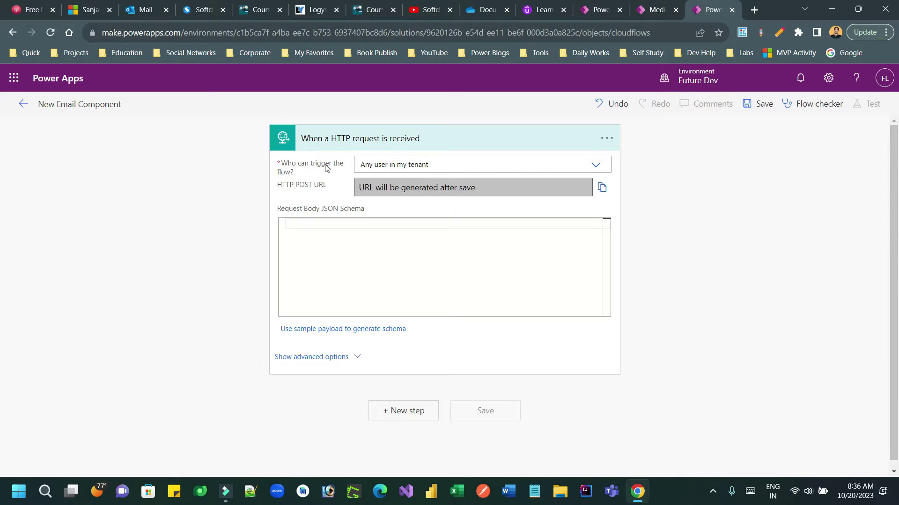
left_click_drag(291, 163, 318, 174)
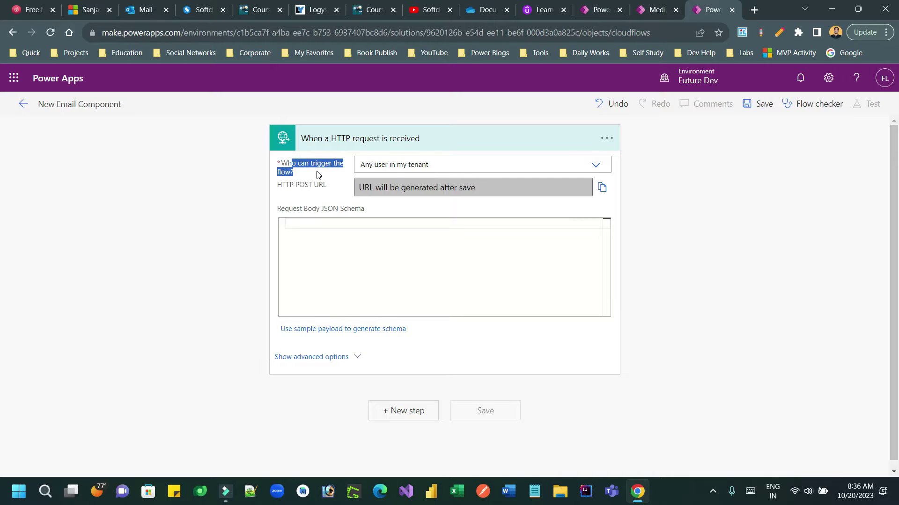
left_click(597, 169)
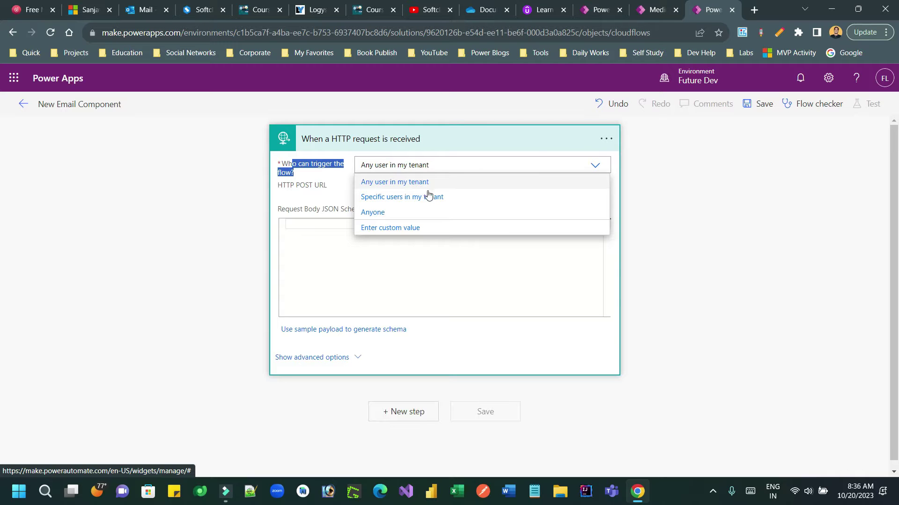
left_click(431, 197)
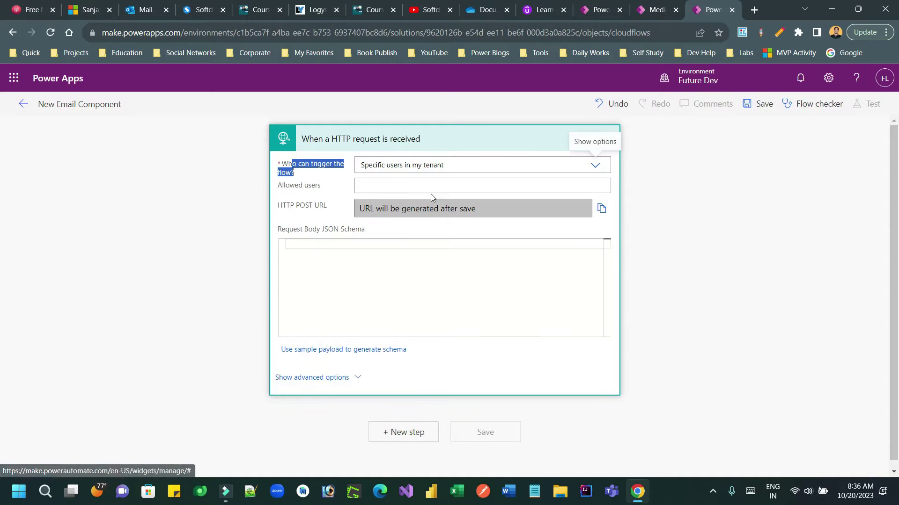
left_click(368, 185)
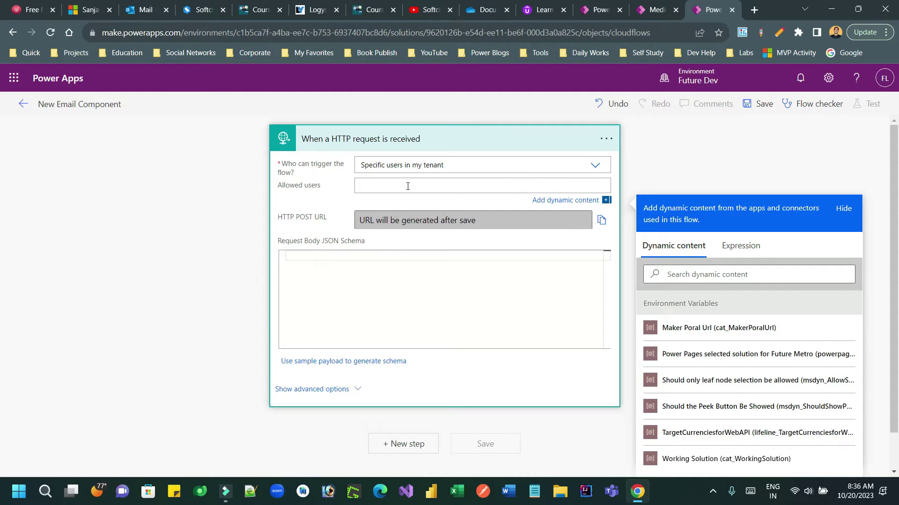
left_click(454, 169)
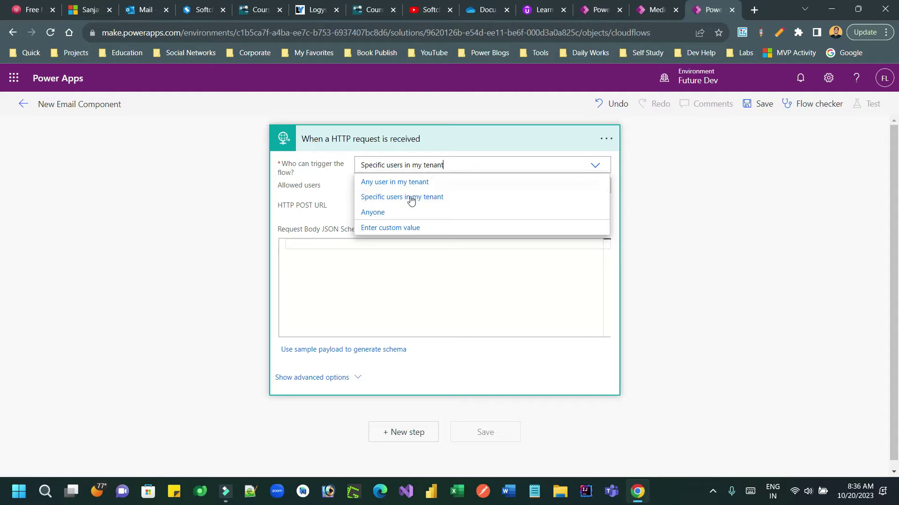
left_click(389, 212)
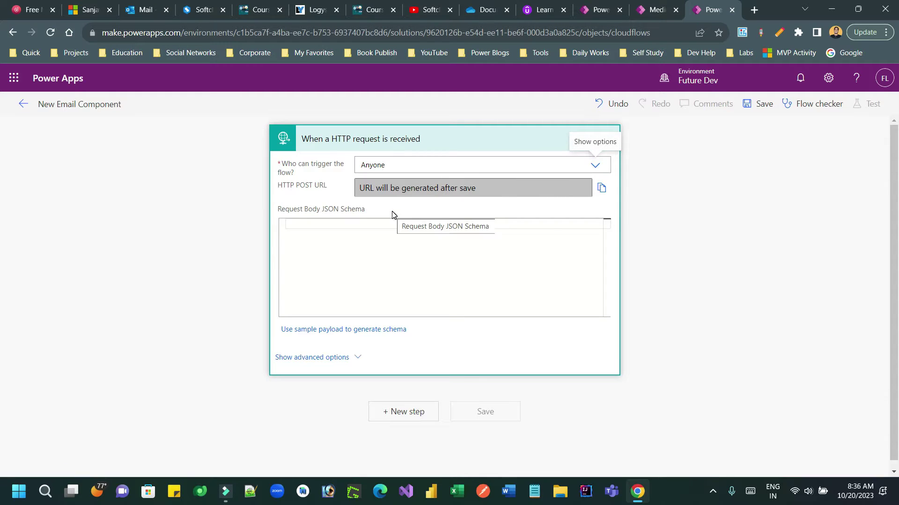
left_click(484, 167)
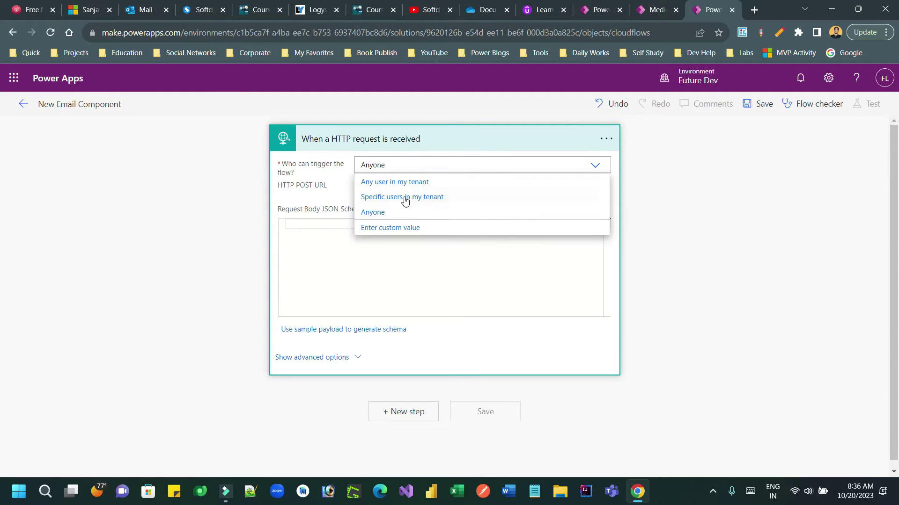
left_click(417, 181)
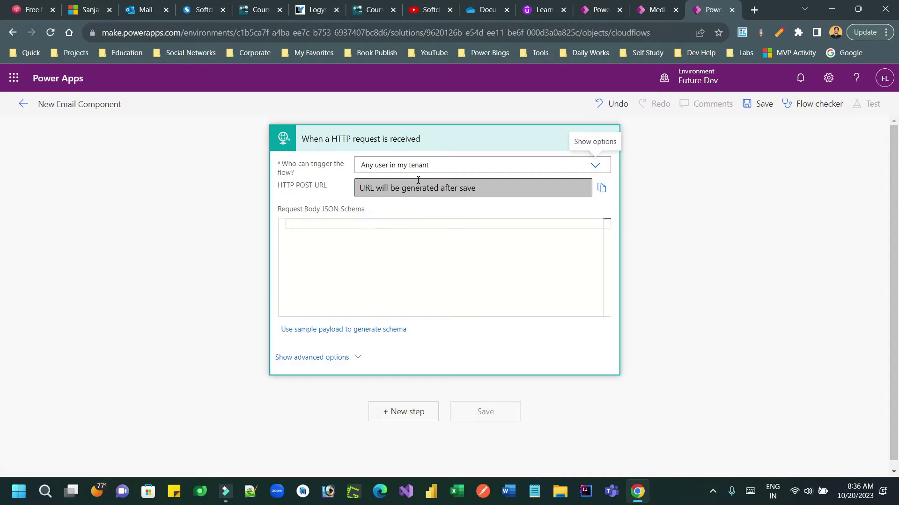
- Open the sample payload box and begin a toemail key inside {} braces
left_click(345, 329)
type("{}")
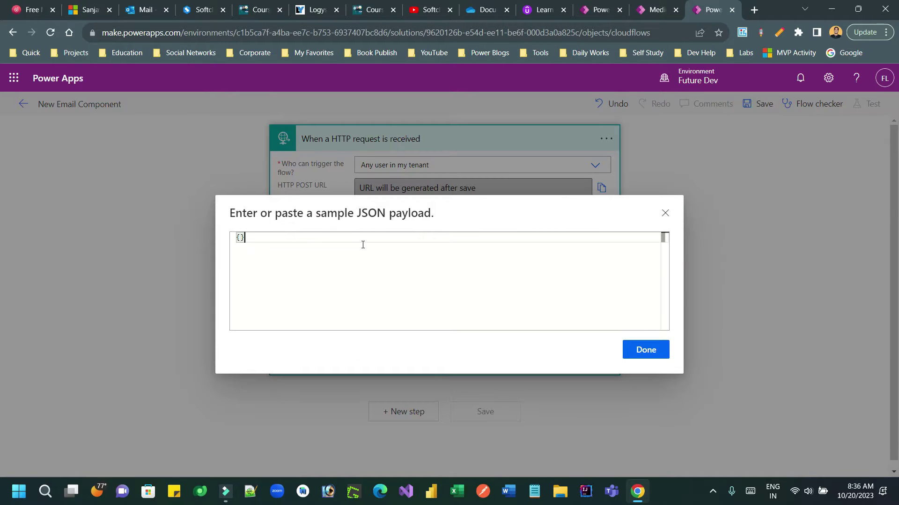
key("Return")
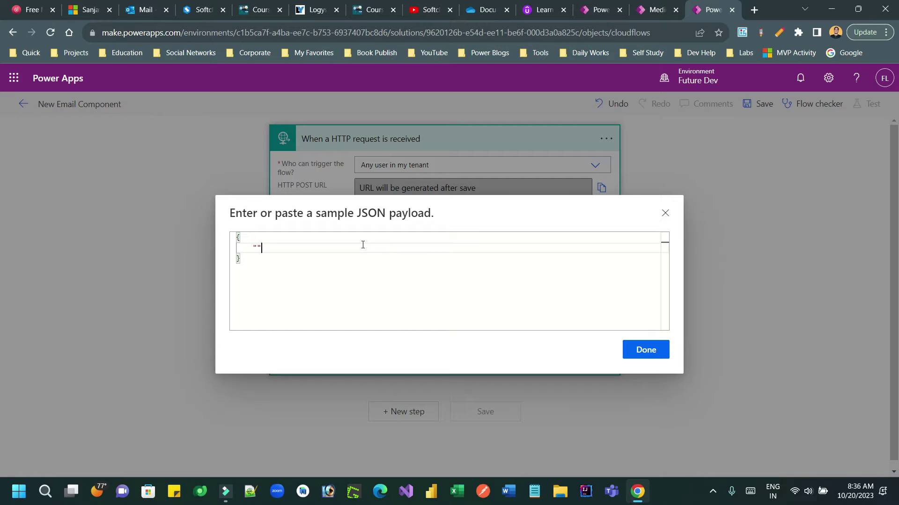
type("toemail")
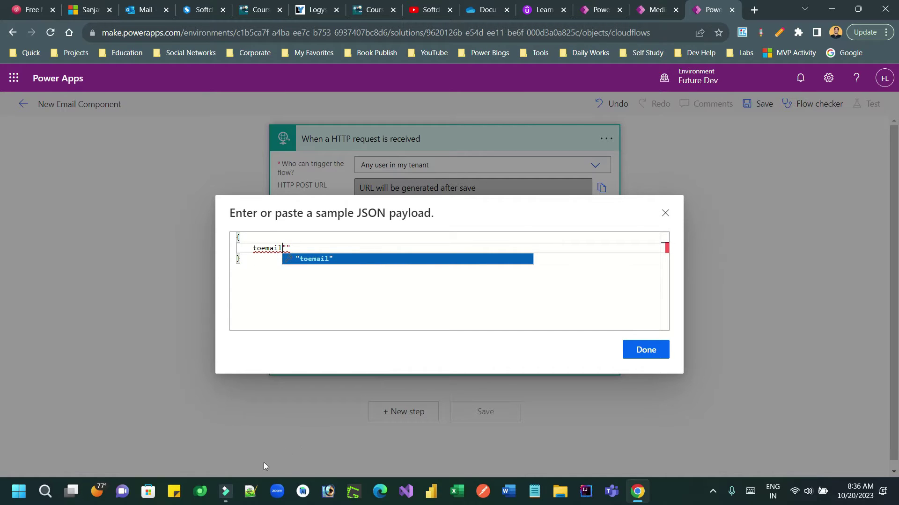
right_click(532, 493)
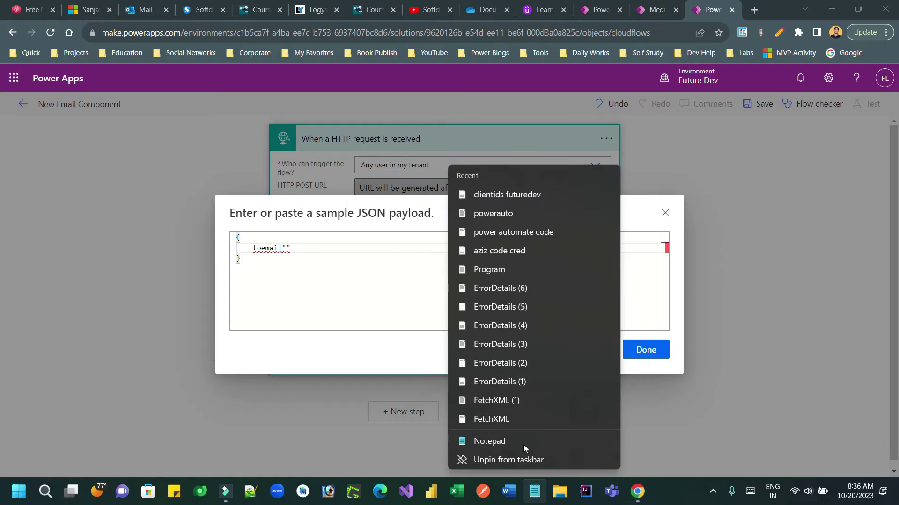
- Copy the sample JSON block from the 'clientids futuredev' note and reopen the empty sample payload box
left_click(494, 195)
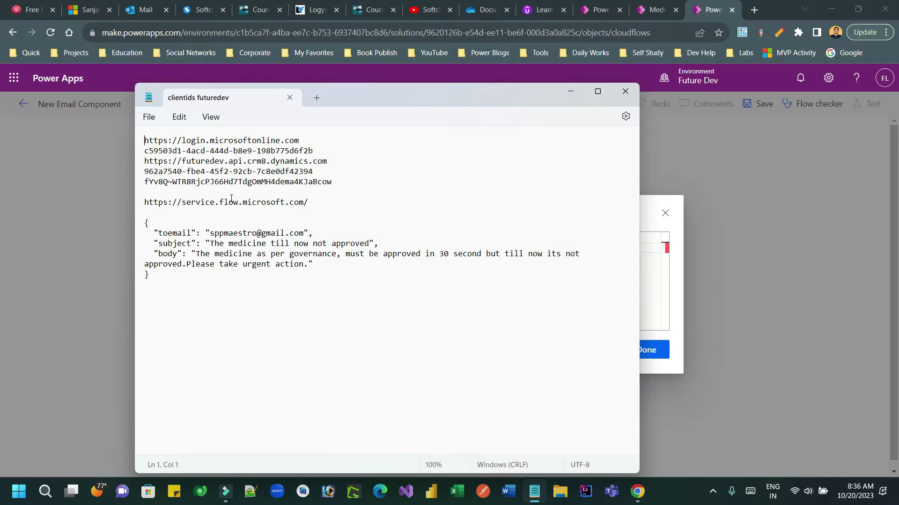
left_click_drag(161, 281, 146, 224)
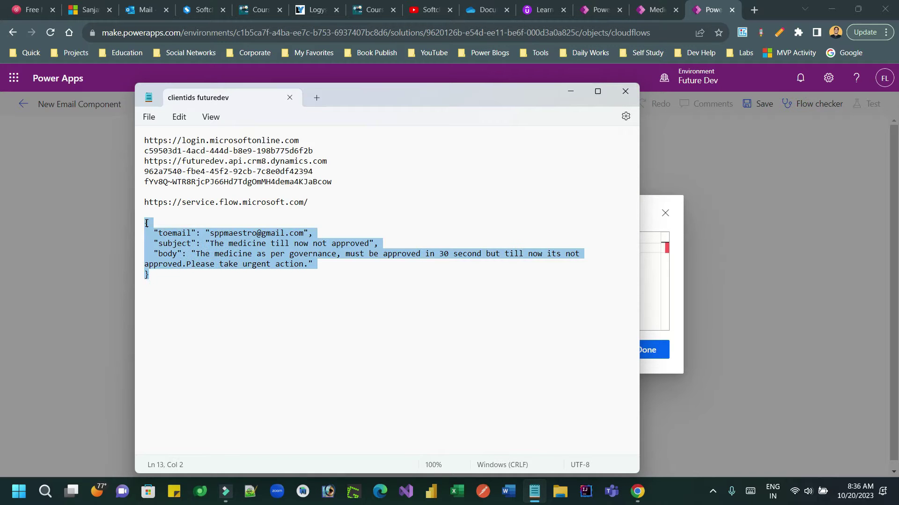
left_click(688, 176)
left_click(358, 254)
left_click(364, 330)
left_click(350, 266)
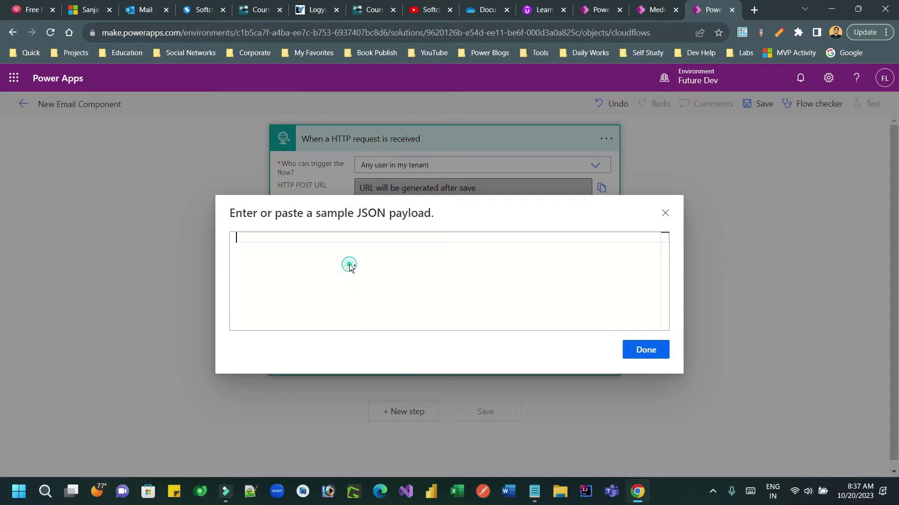
- Paste the toemail/subject/body JSON sample and delete the extra body sentence text
key("ctrl+v")
left_click(267, 247)
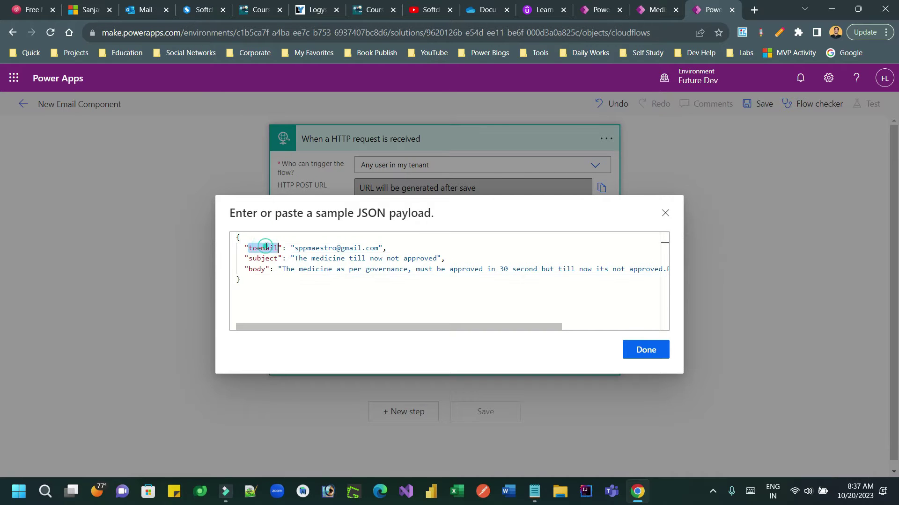
left_click(261, 259)
left_click(255, 270)
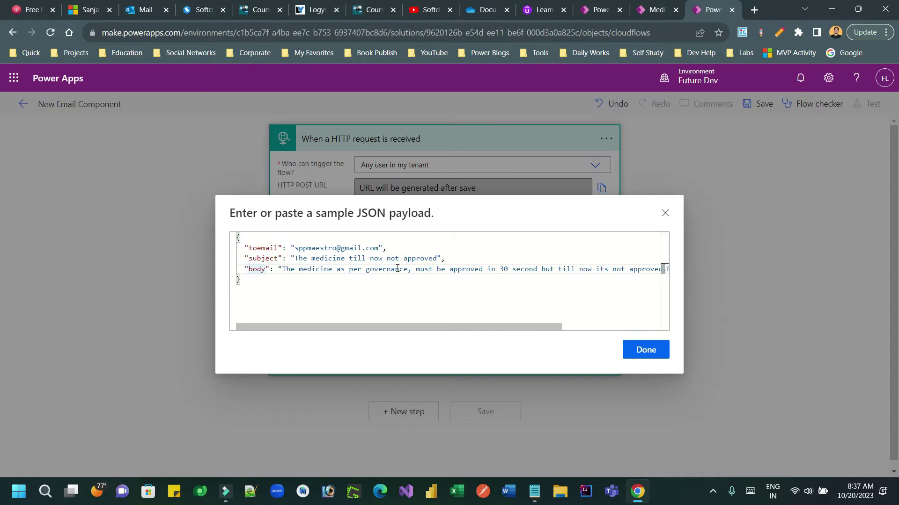
left_click_drag(410, 270, 538, 270)
key("BackSpace")
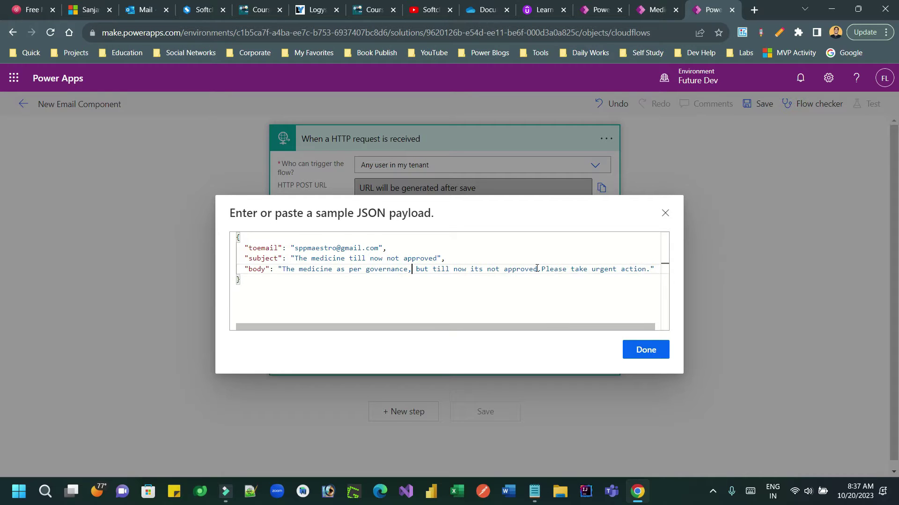
left_click_drag(619, 270, 412, 270)
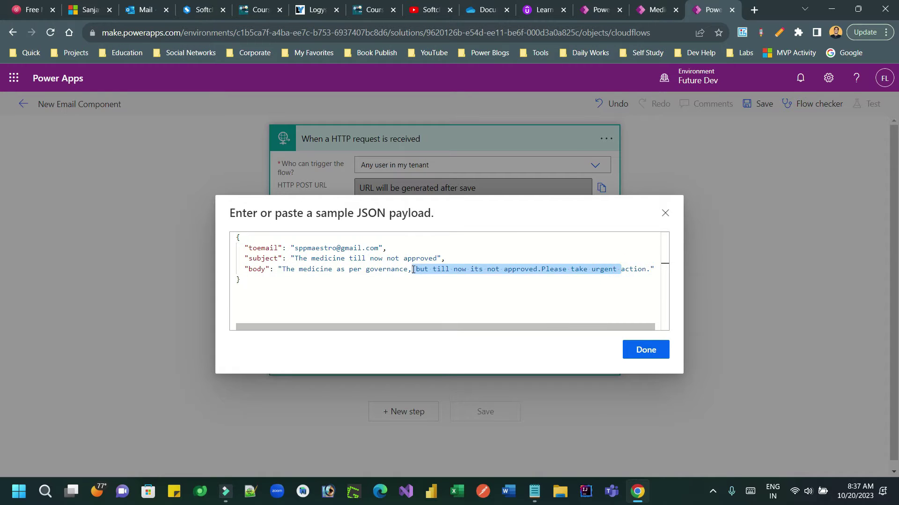
key("BackSpace")
key("BackSpace")
key("BackSpace")
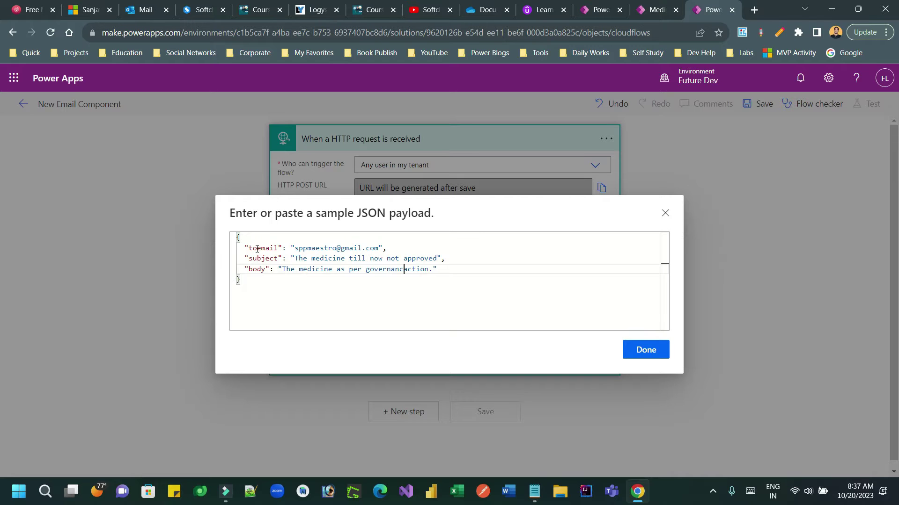
- Generate the request body schema and check its toemail and subject properties
left_click(637, 351)
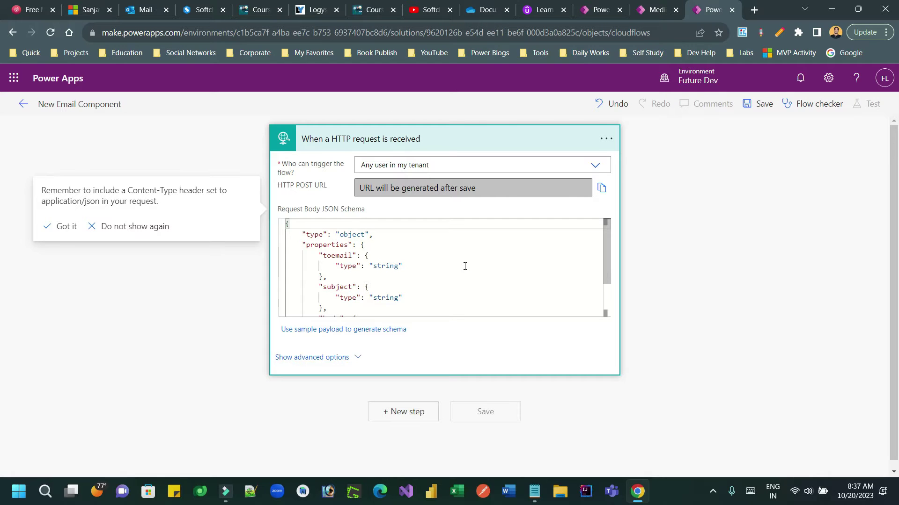
double_click(322, 257)
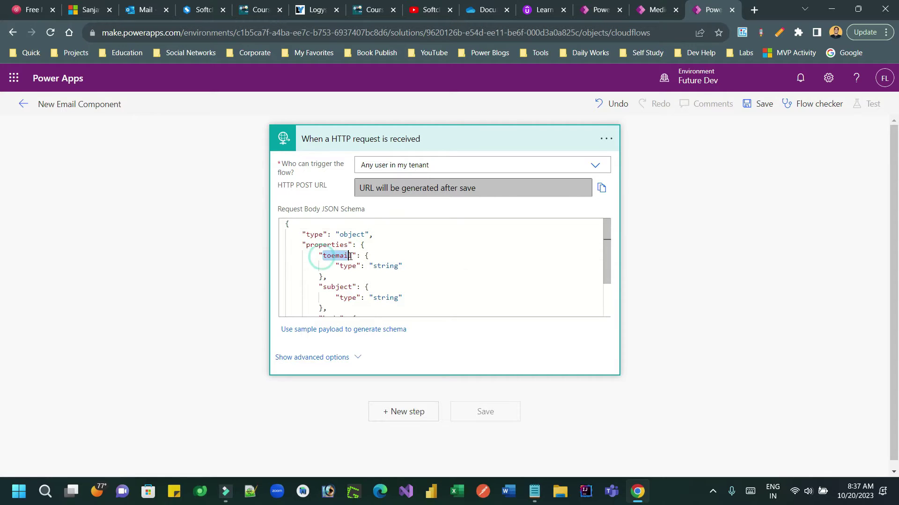
double_click(337, 286)
left_click_drag(608, 254, 608, 286)
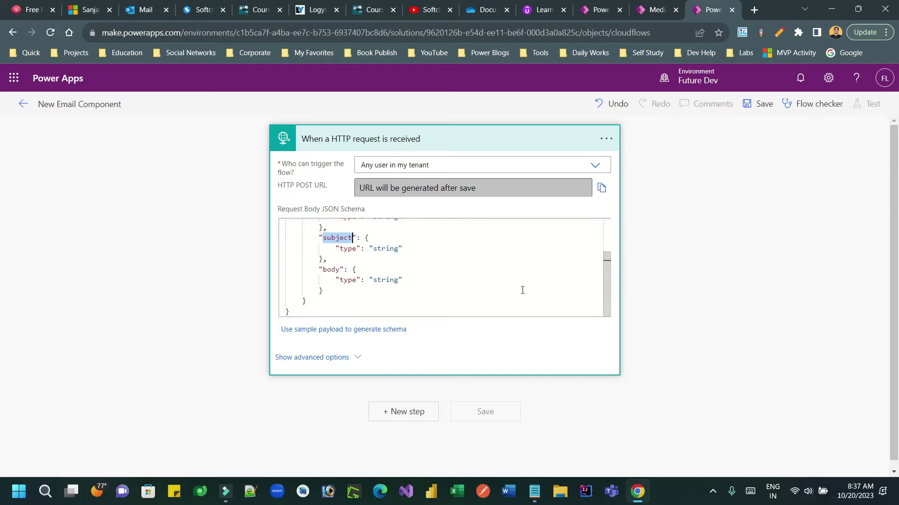
- Add an Office 365 Outlook 'Send an email (V2)' step after the HTTP trigger
left_click(402, 413)
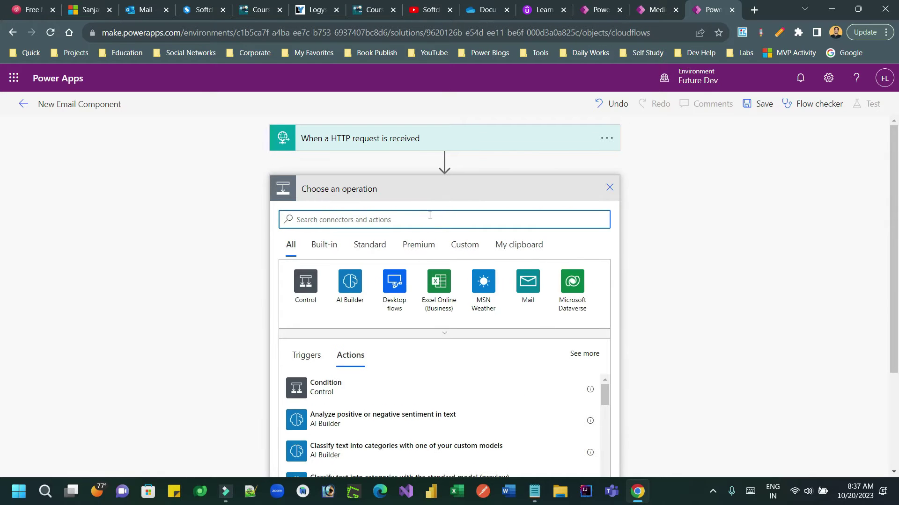
type("send email")
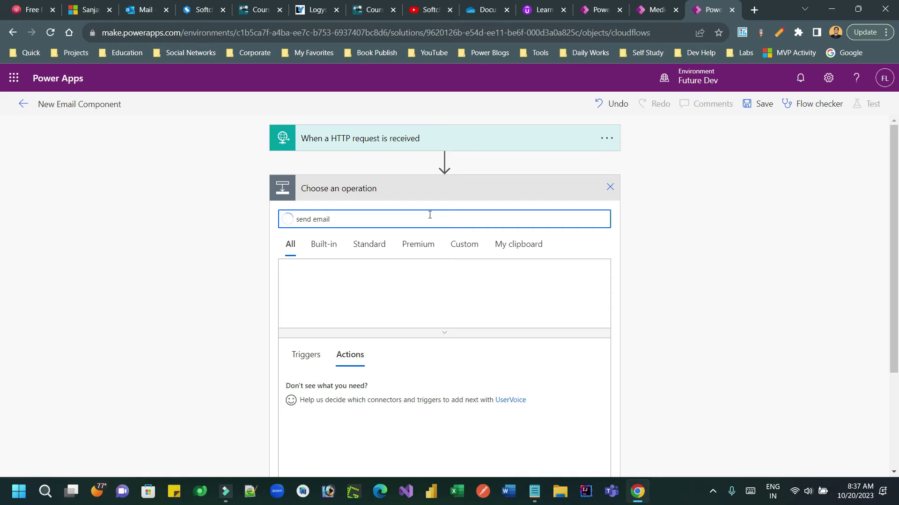
left_click(396, 285)
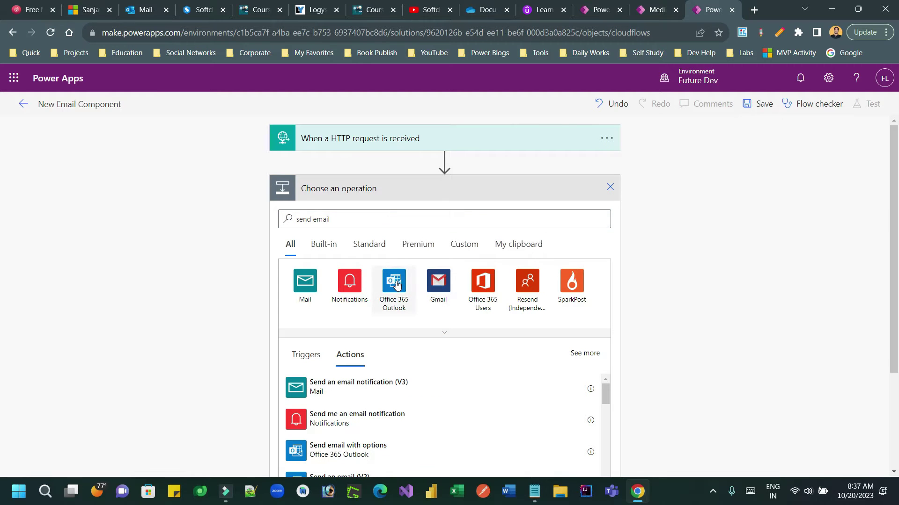
left_click(353, 379)
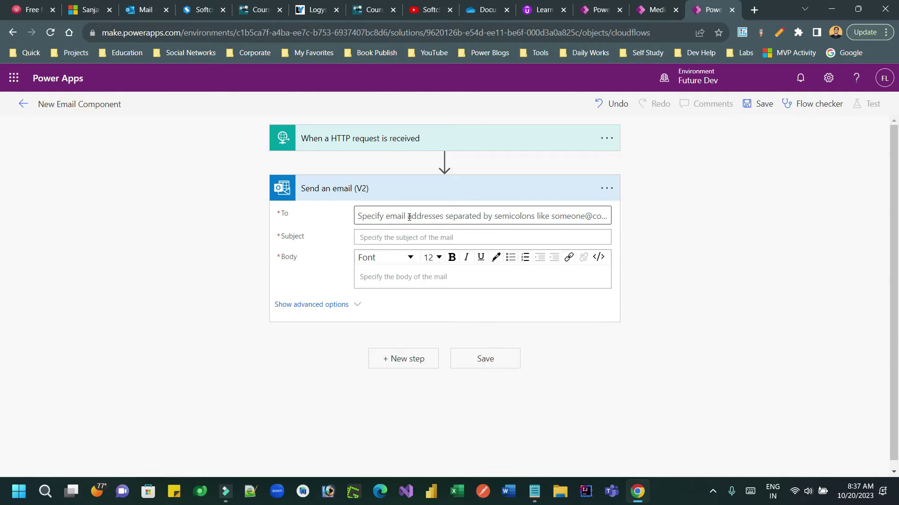
left_click(429, 212)
- Fill the email's To and Subject with the dynamic toemail and subject values
left_click(606, 249)
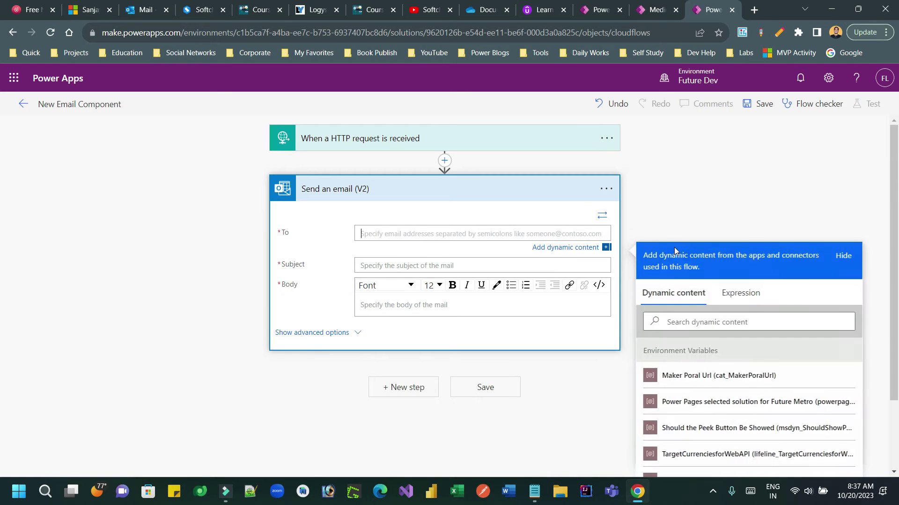
left_click(696, 323)
type("toe")
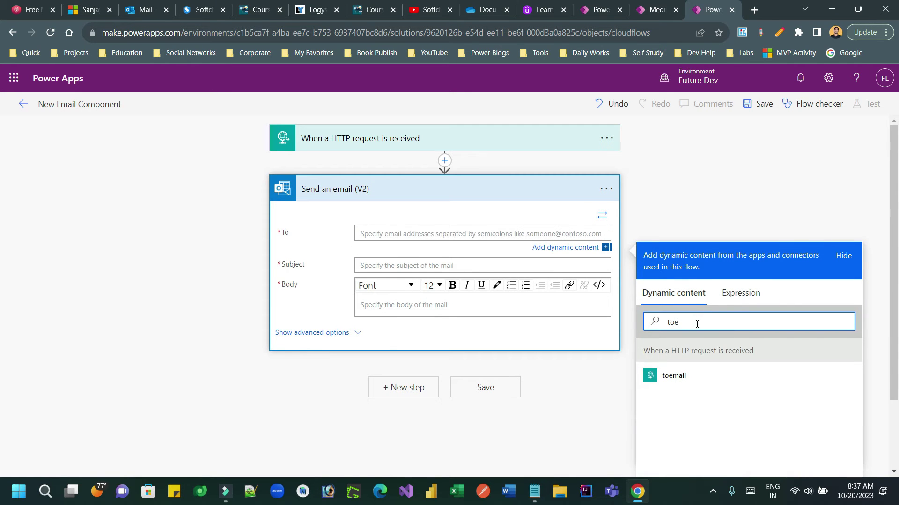
left_click(676, 376)
left_click(397, 268)
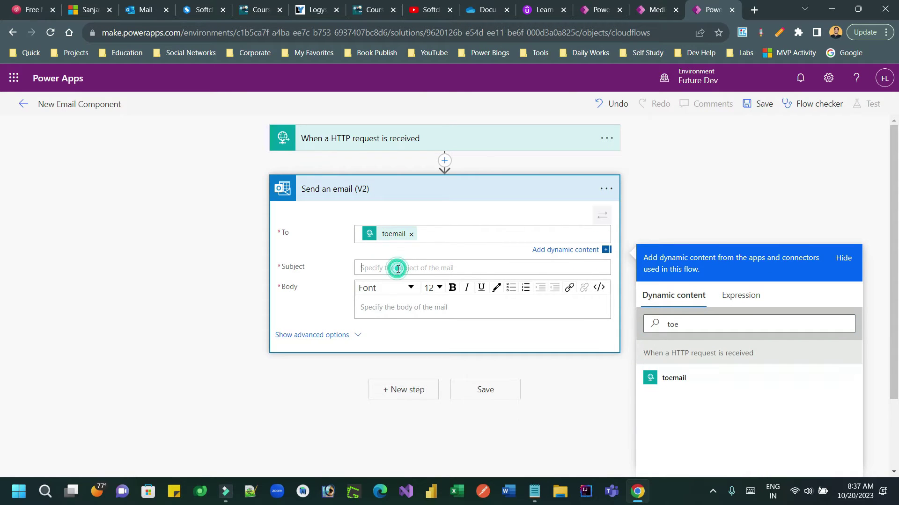
left_click(697, 325)
type("subjec")
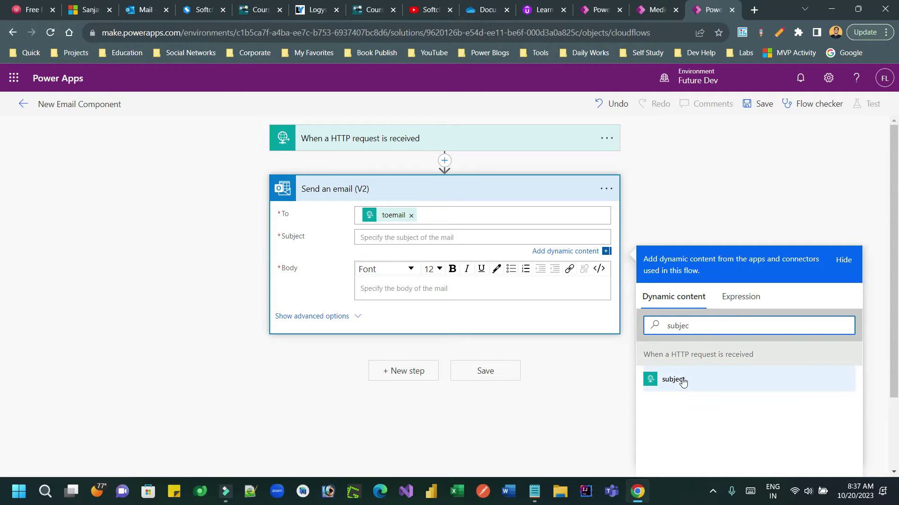
left_click(673, 379)
- Set the email Body to the dynamic body value and save the flow
left_click(430, 289)
left_click(697, 372)
type("body")
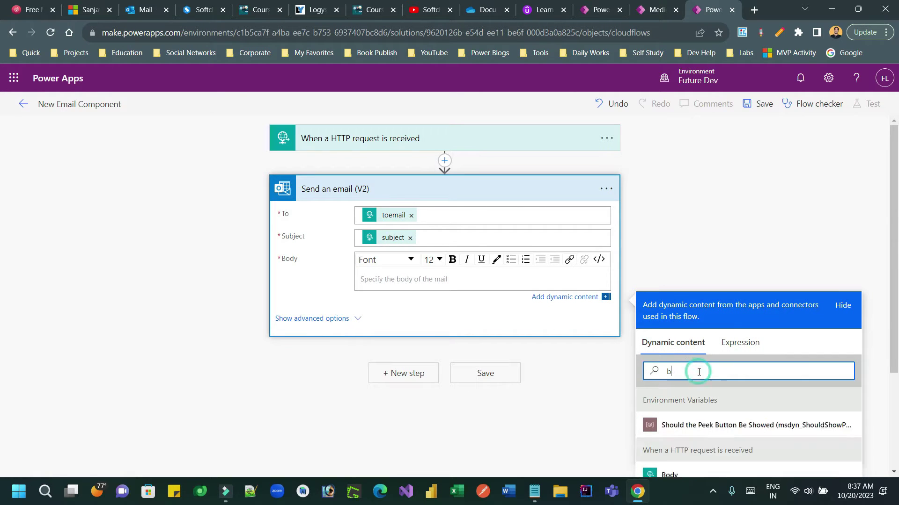
left_click(674, 451)
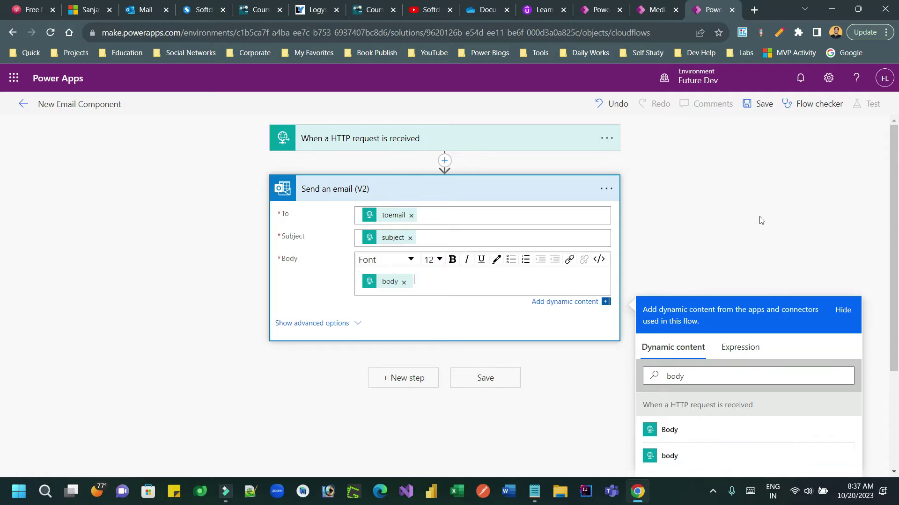
left_click(768, 107)
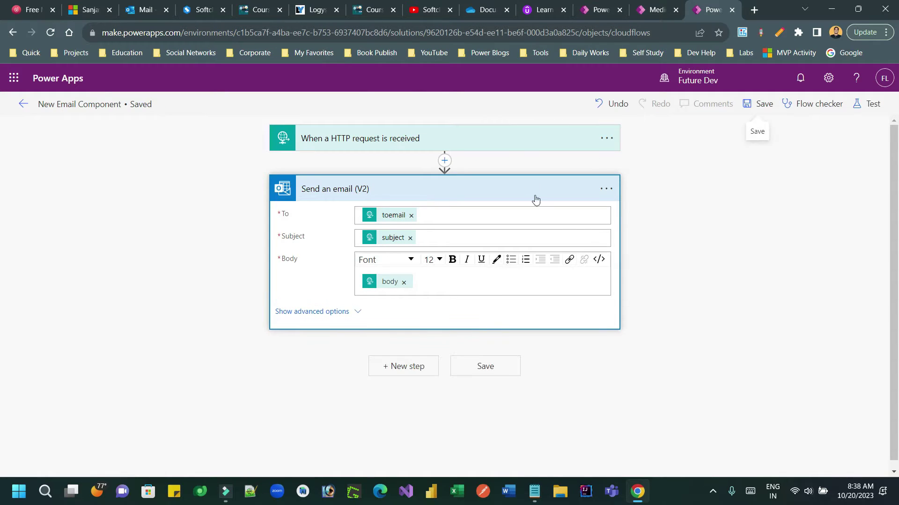
- Copy the trigger's HTTP POST URL and paste it into Notepad below the JSON sample
left_click(511, 145)
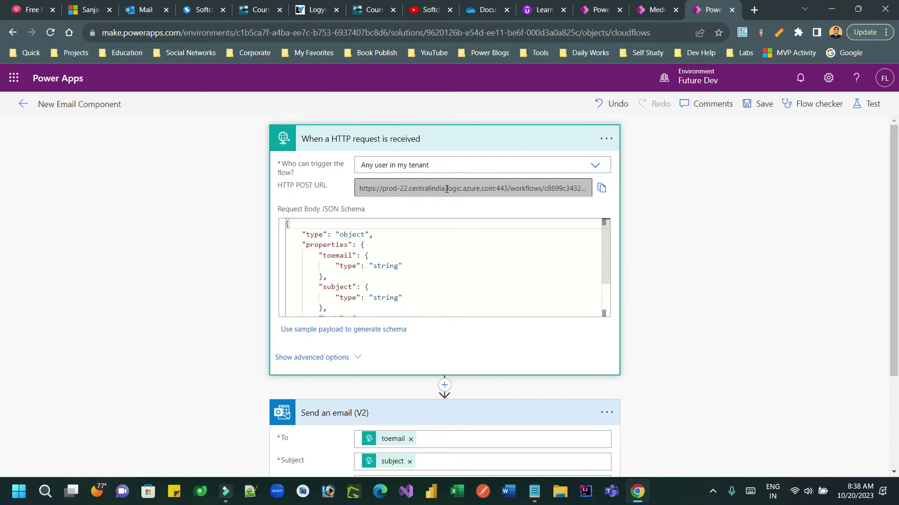
left_click(601, 188)
left_click(535, 496)
left_click(342, 265)
key("Return")
key("Return")
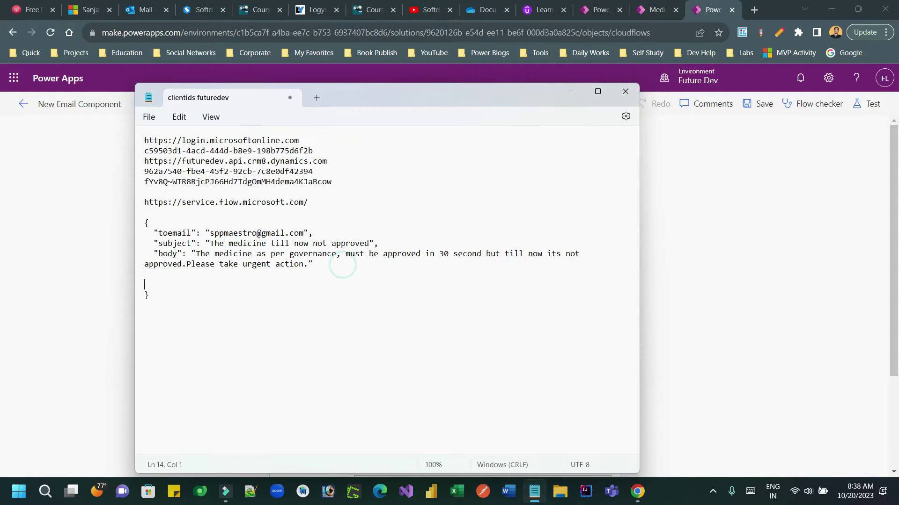
key("ctrl+v")
key("ctrl+z")
left_click(291, 303)
key("Return")
key("ctrl+v")
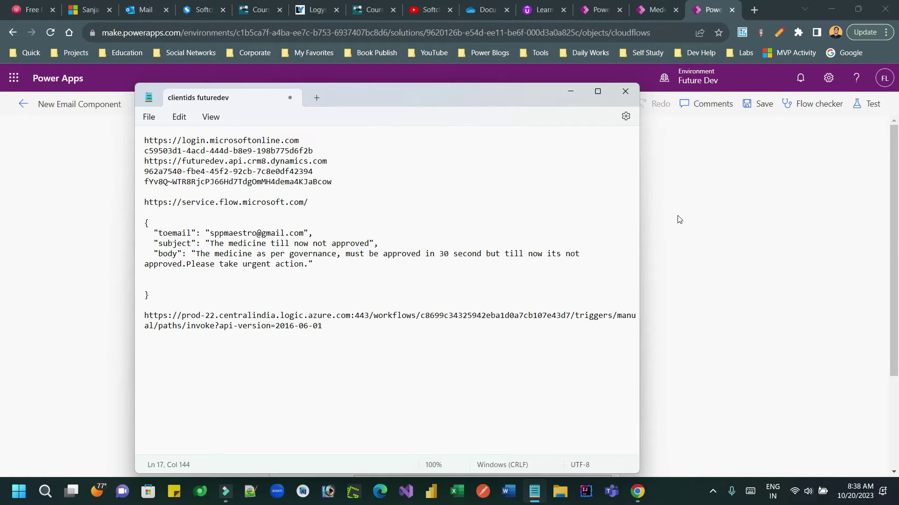
- Collapse the HTTP trigger card and return to the solution's Cloud flows list
left_click(694, 234)
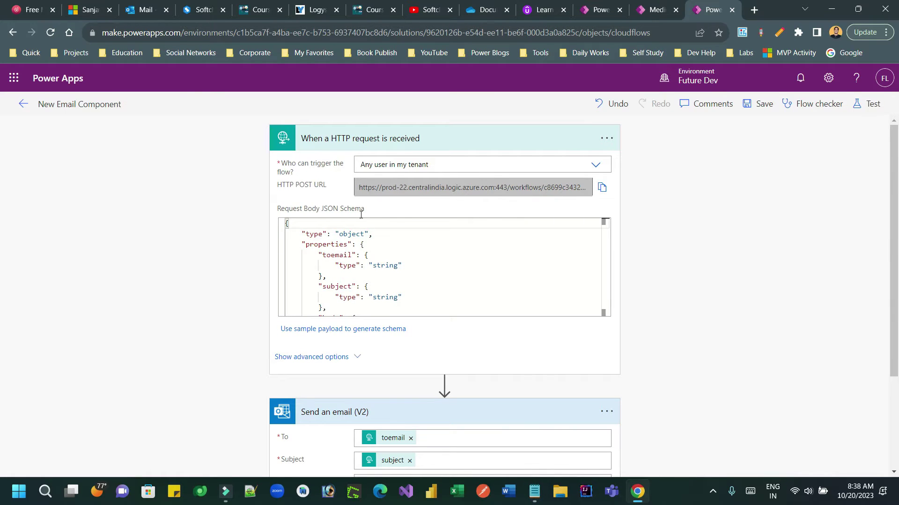
left_click(480, 140)
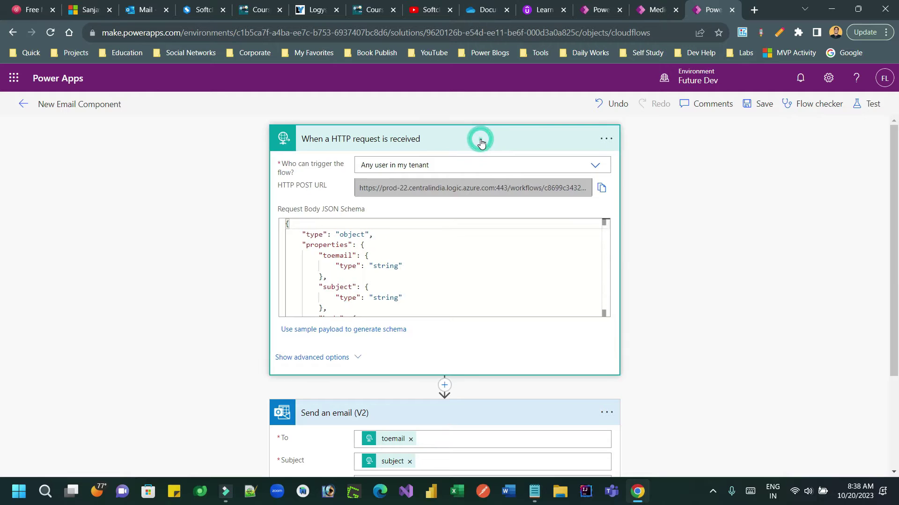
left_click(23, 104)
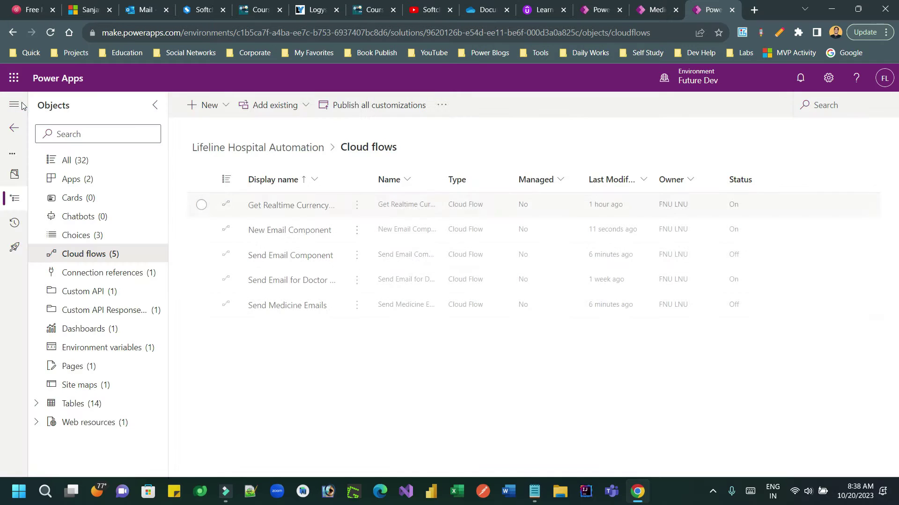
- Start another automated cloud flow via New > Automation > Cloud flow, skipping the trigger setup
left_click(221, 105)
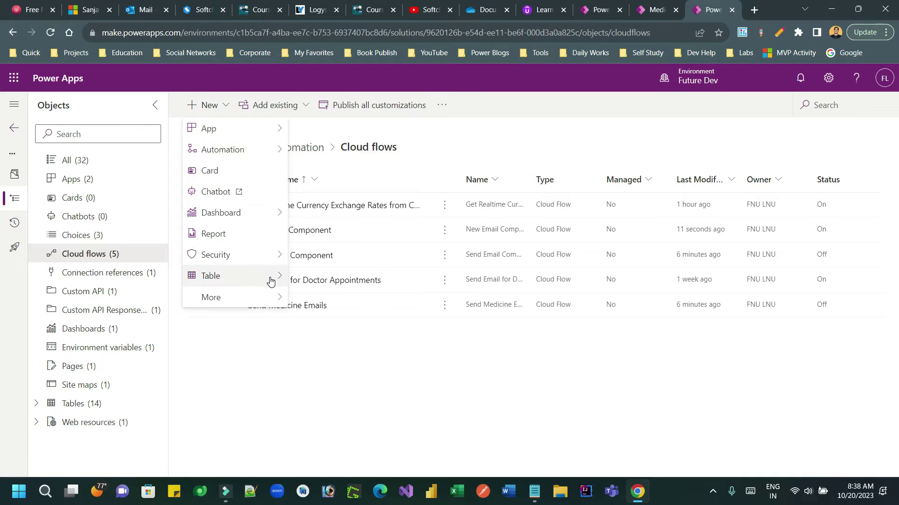
mouse_move(261, 150)
mouse_move(350, 159)
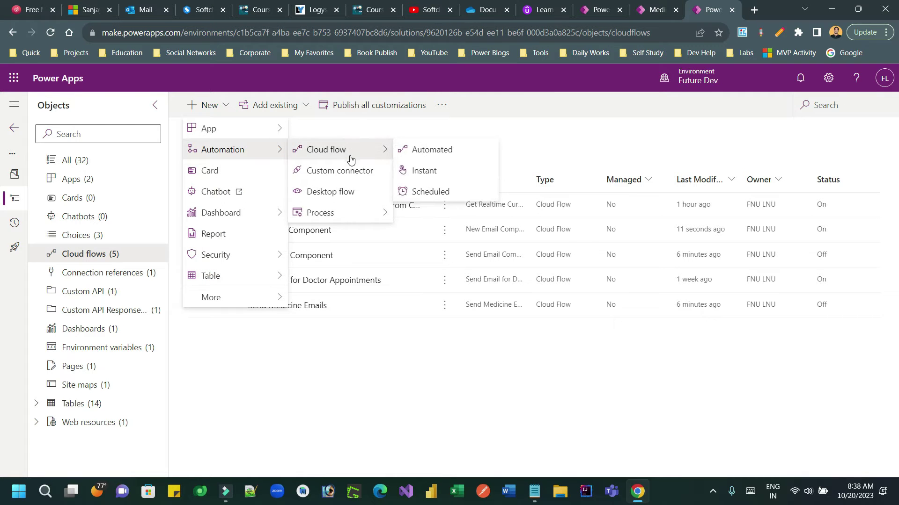
left_click(435, 149)
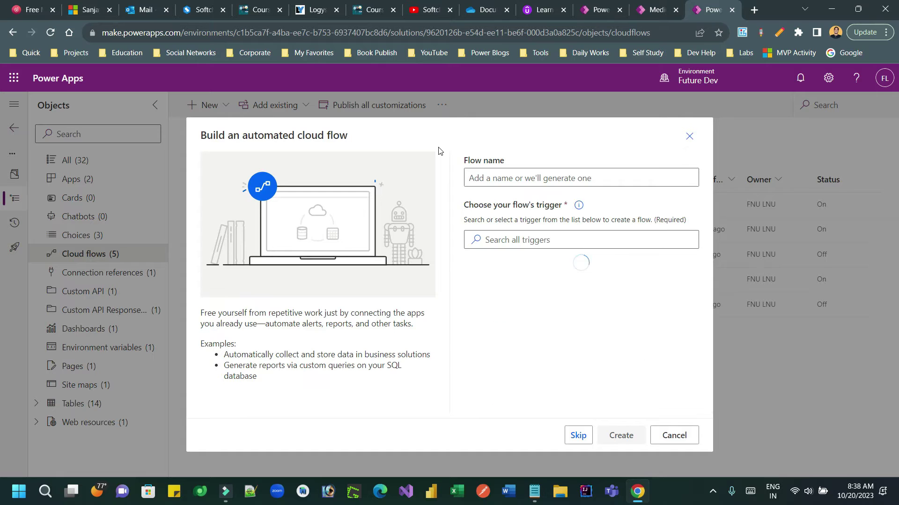
left_click(579, 437)
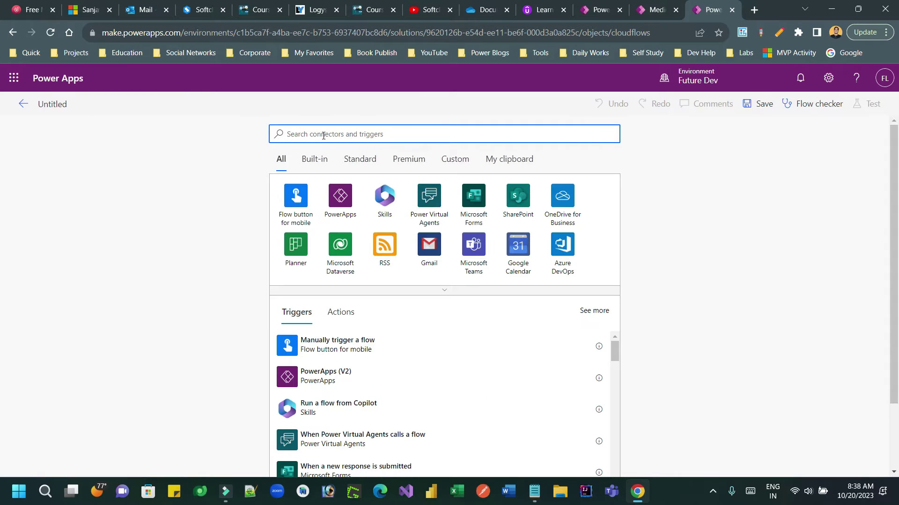
- Name the flow 'New Medicine Emailer' and add the Dataverse row added, modified or deleted trigger
left_click(58, 104)
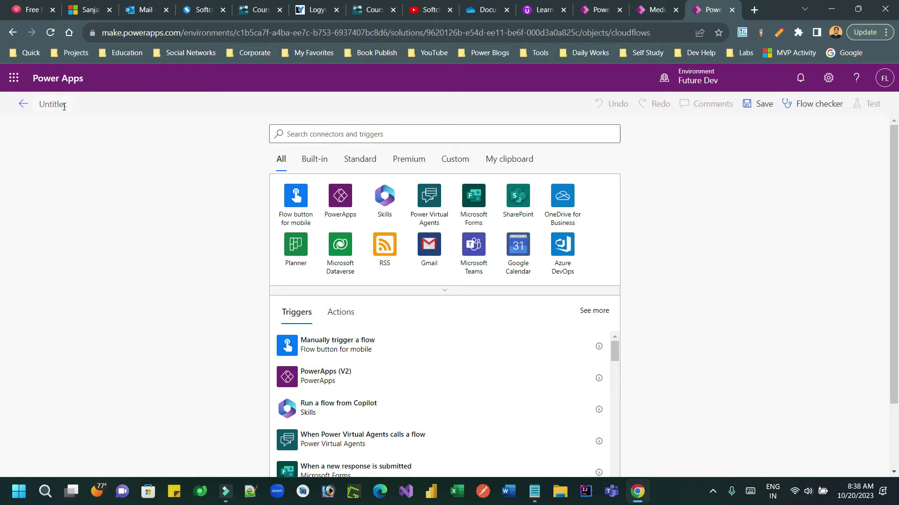
type("New Medicine Email")
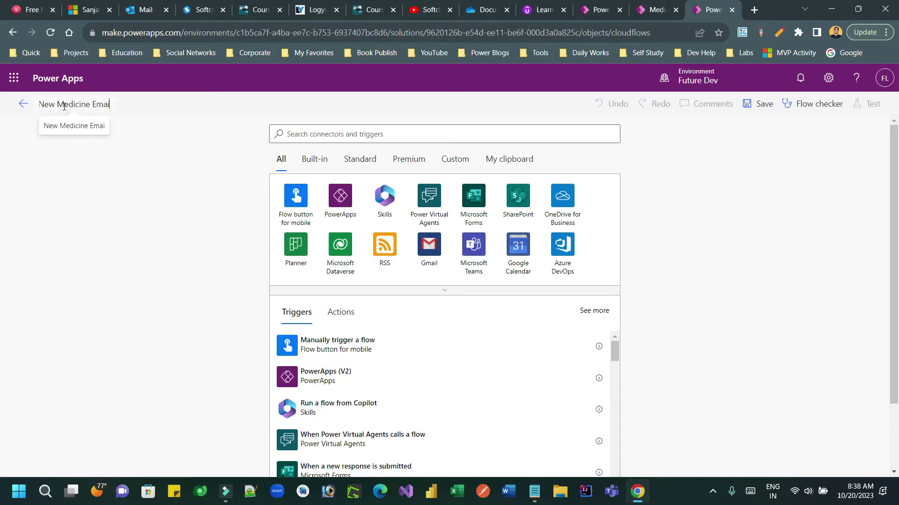
type("er")
left_click(368, 135)
type("dat")
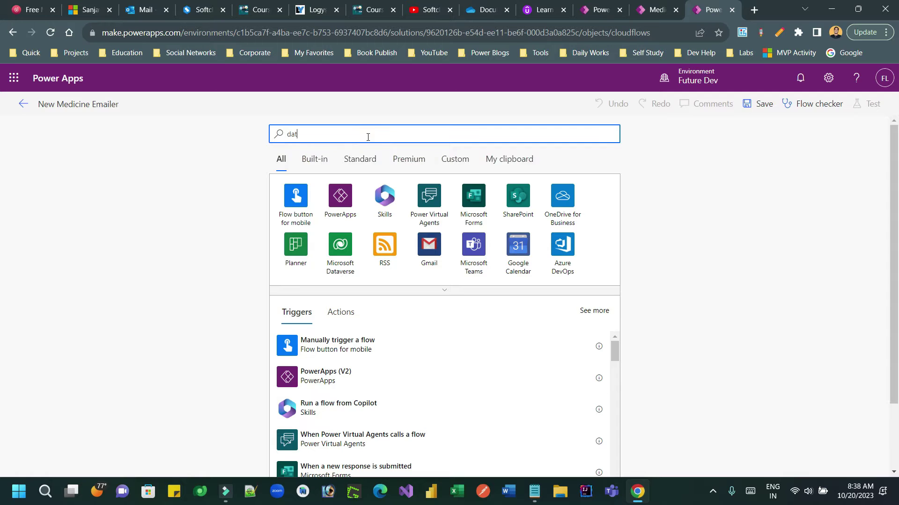
type("averse")
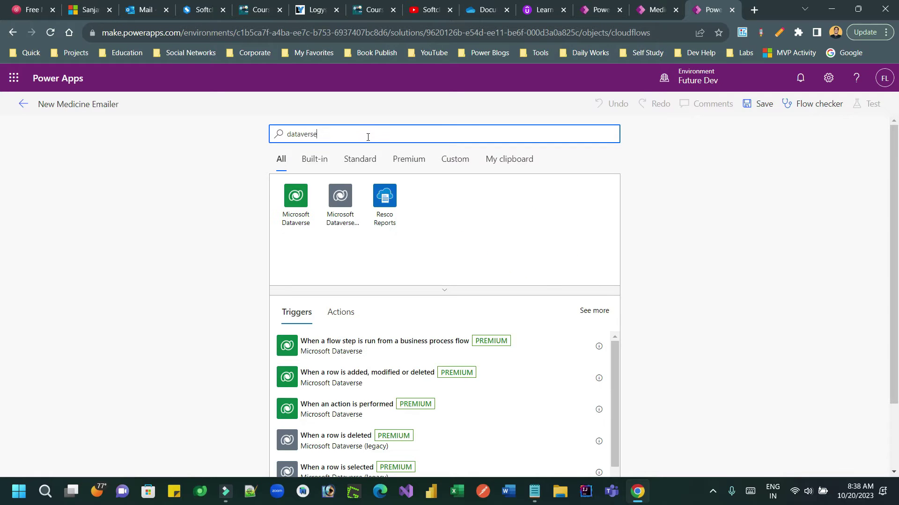
left_click(296, 201)
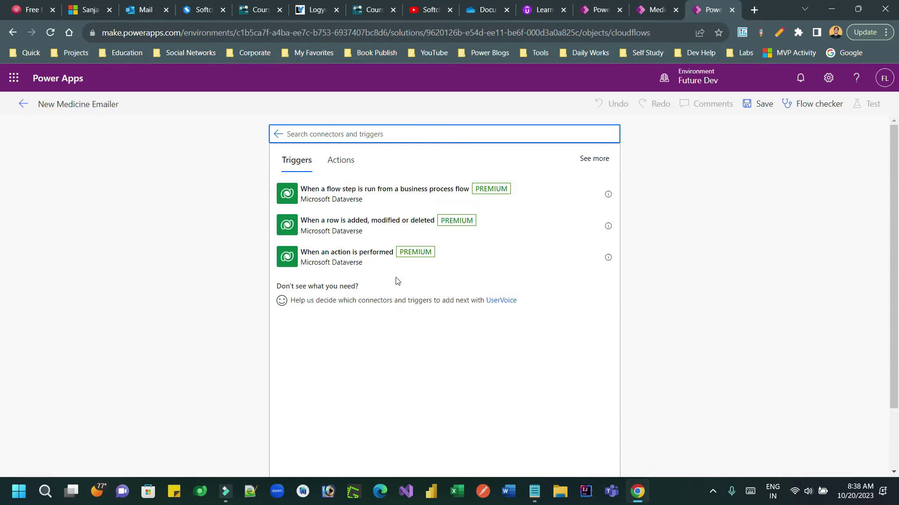
left_click(375, 229)
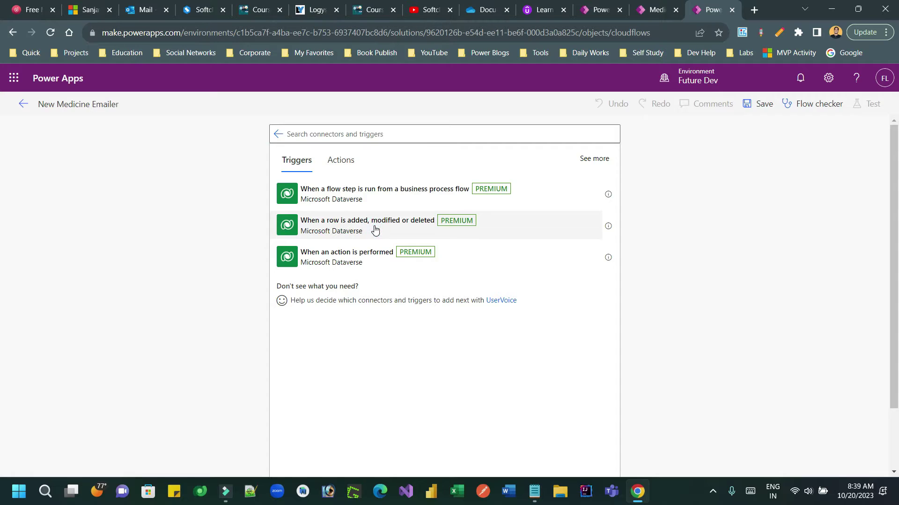
- Set the trigger to Added rows in the Medicines table with Organization scope
left_click(445, 165)
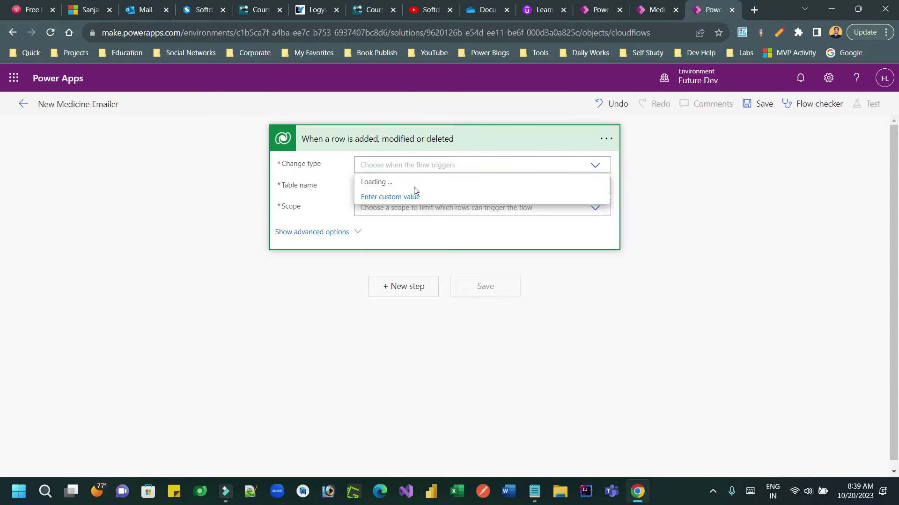
left_click(398, 183)
left_click(426, 189)
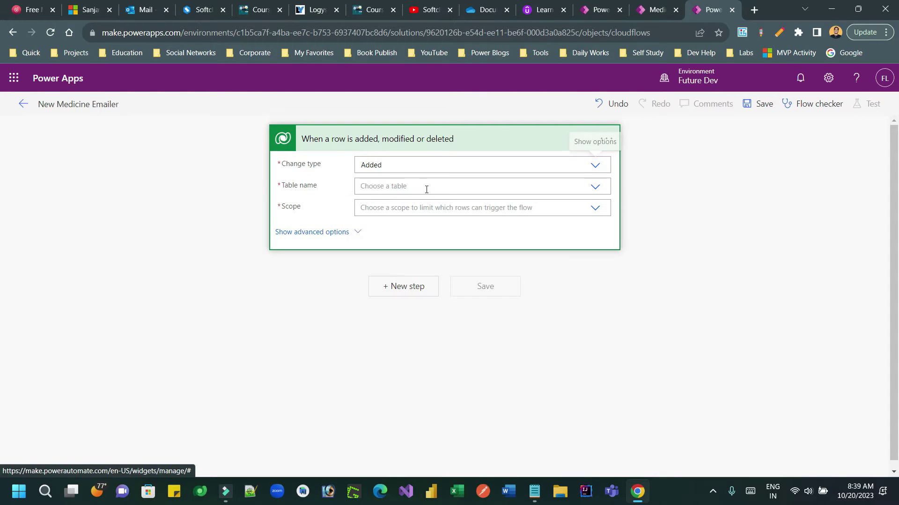
type("medin")
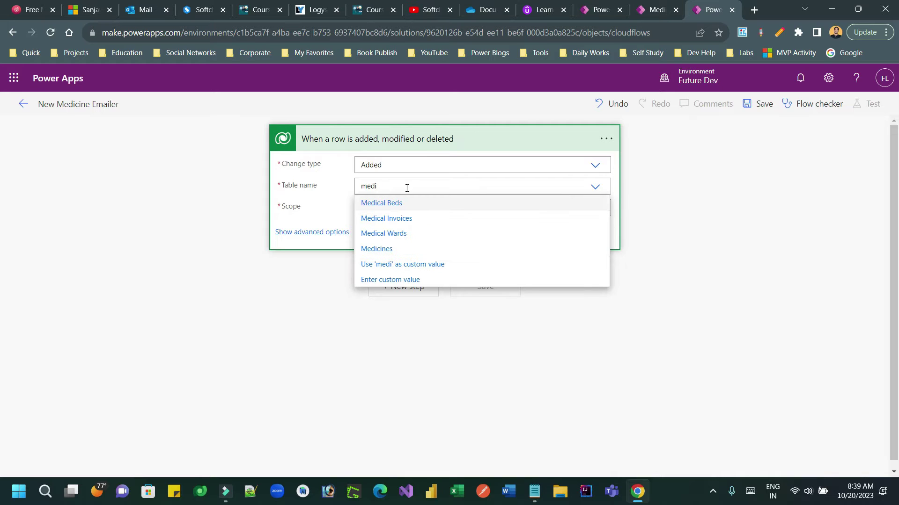
left_click(397, 249)
left_click(382, 208)
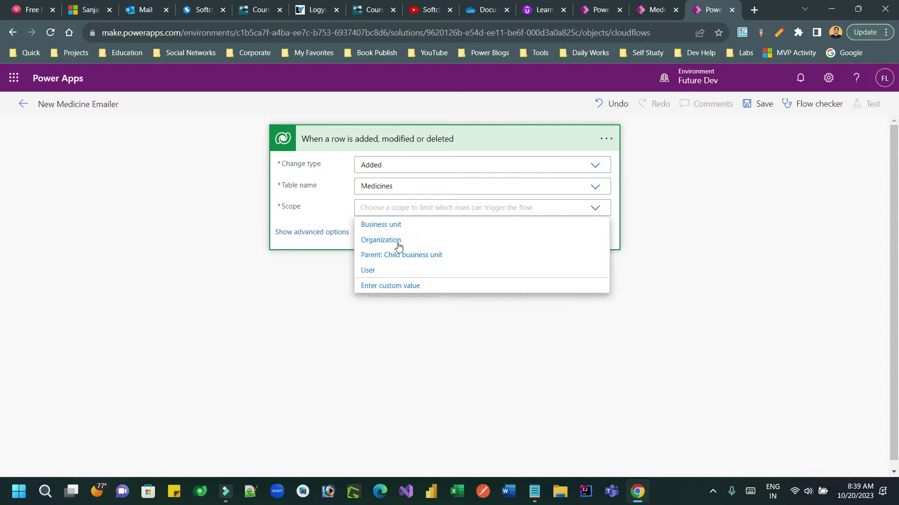
left_click(395, 239)
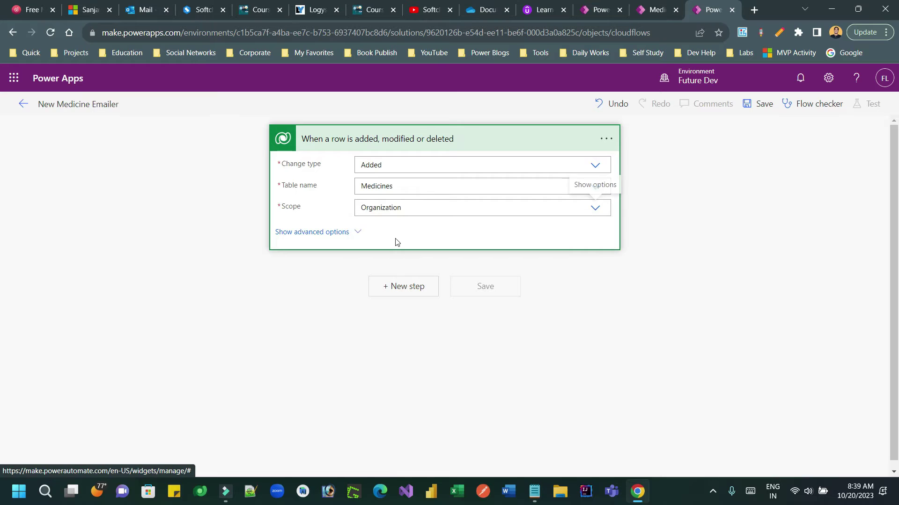
left_click(407, 288)
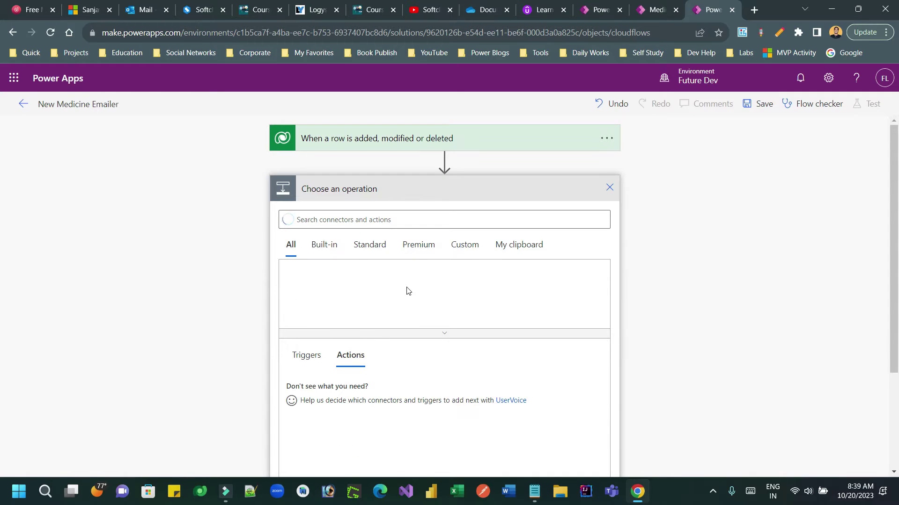
- Add the HTTP action after the trigger and set its method to POST
left_click(401, 221)
type("httpp")
key("BackSpace")
left_click(439, 291)
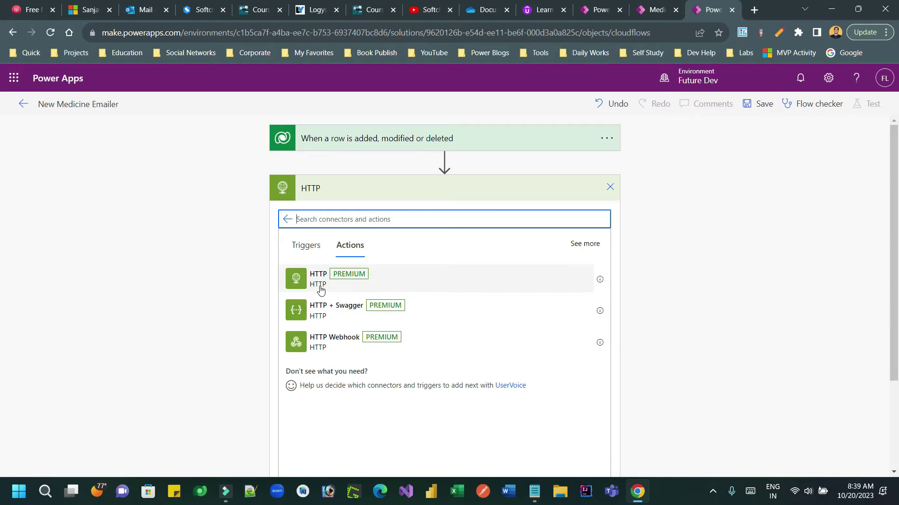
left_click(363, 278)
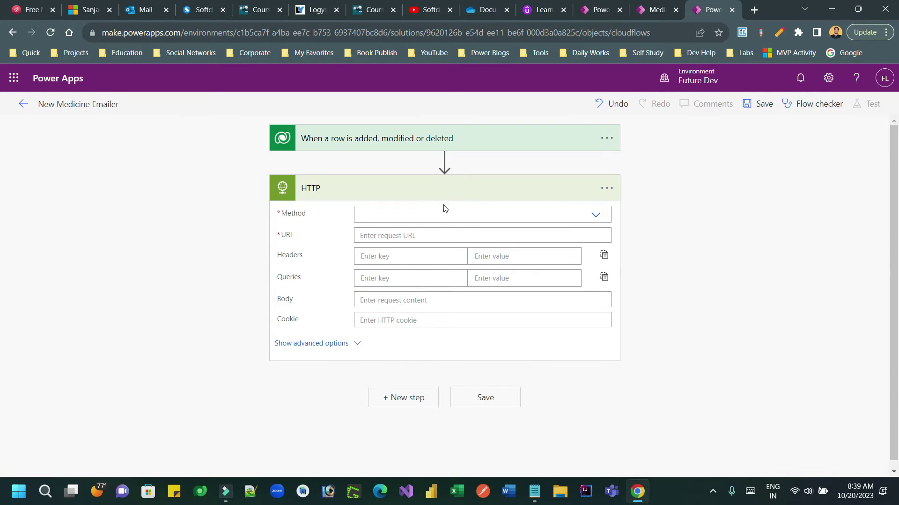
left_click(479, 216)
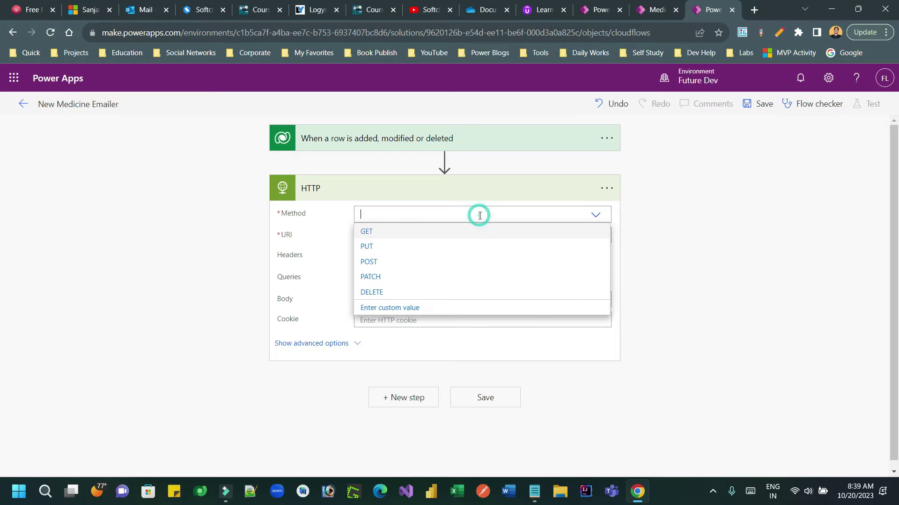
left_click(383, 263)
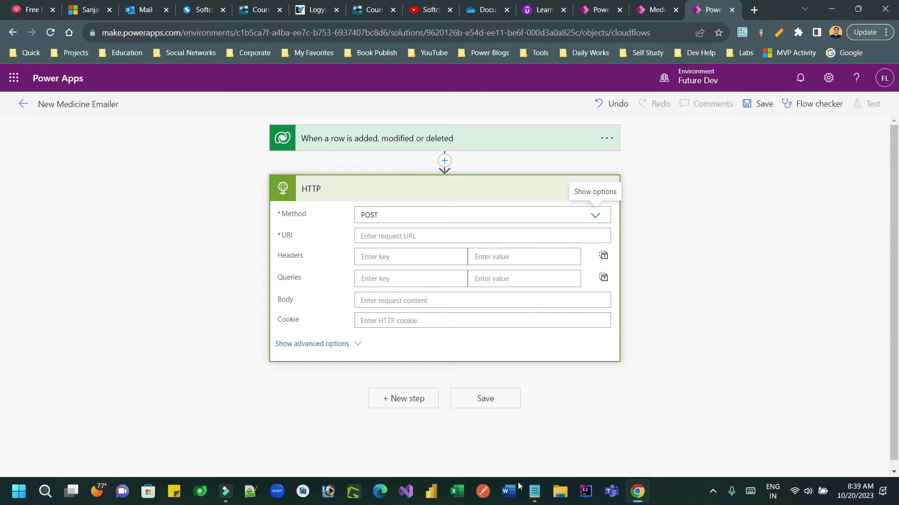
- Set the HTTP action's URI to the workflow trigger URL from the notes
left_click(534, 491)
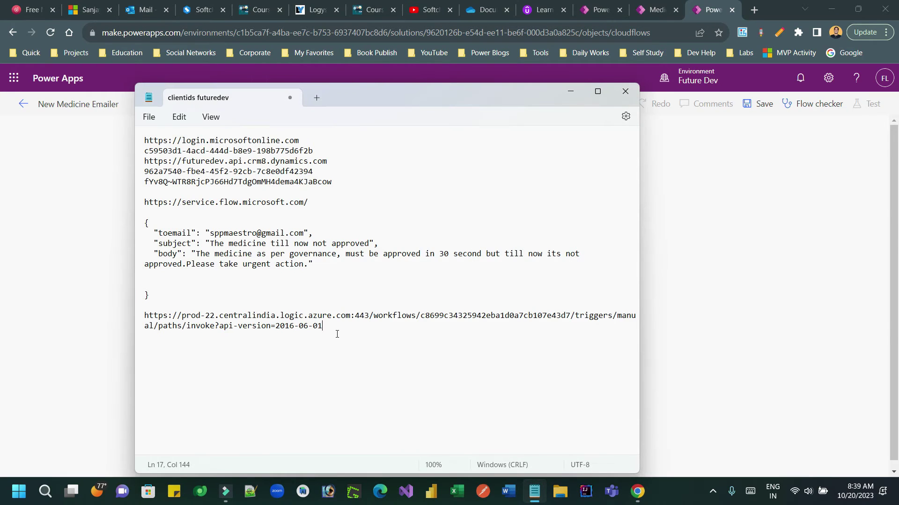
left_click_drag(329, 327, 147, 317)
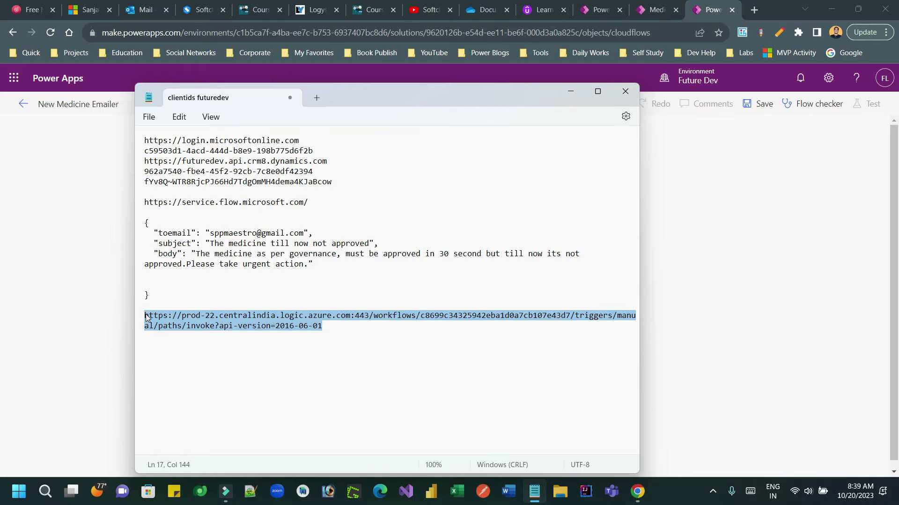
key("ctrl+c")
left_click(88, 315)
left_click(402, 235)
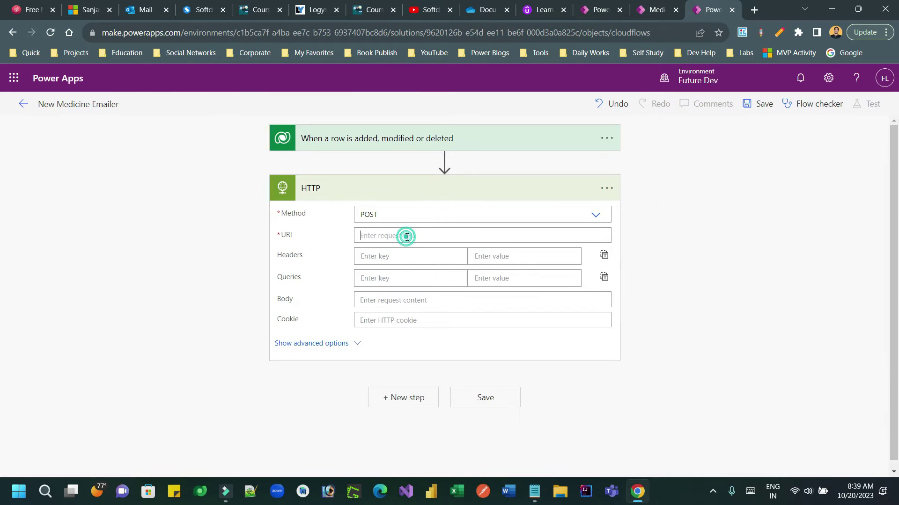
key("ctrl+v")
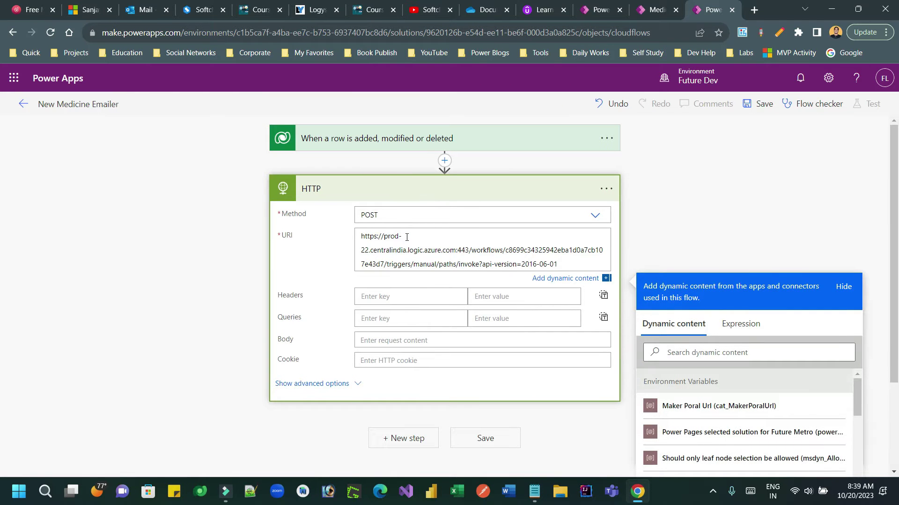
left_click(393, 340)
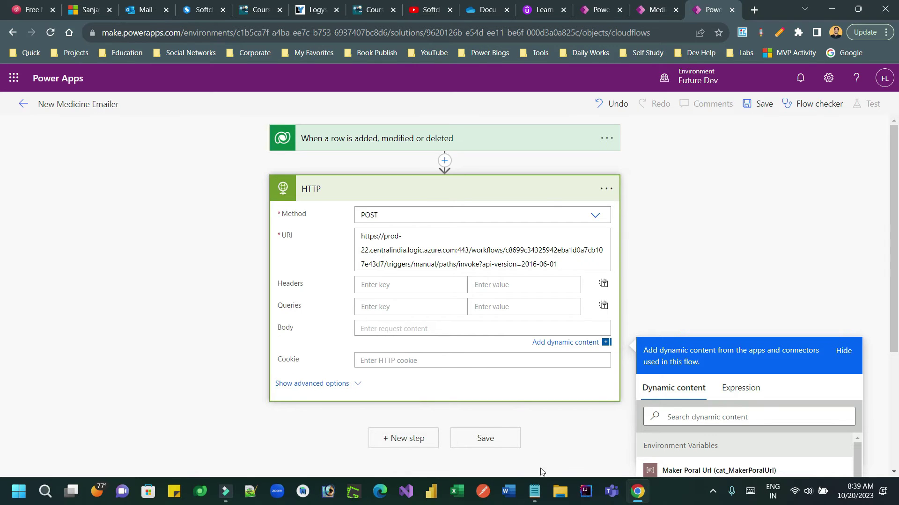
- Paste the JSON request body from the notes into the HTTP action's Body
left_click(534, 491)
left_click_drag(158, 293, 143, 223)
key("alt+Tab")
key("ctrl+v")
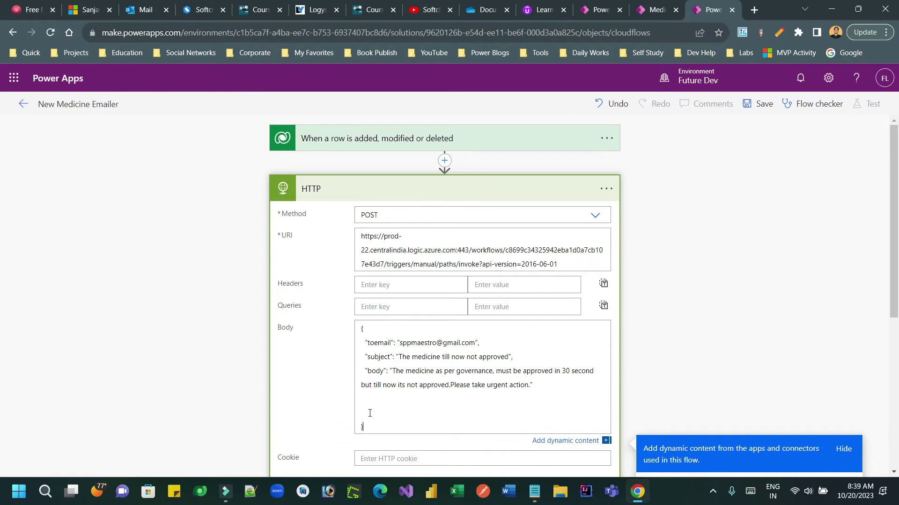
key("BackSpace")
key("BackSpace")
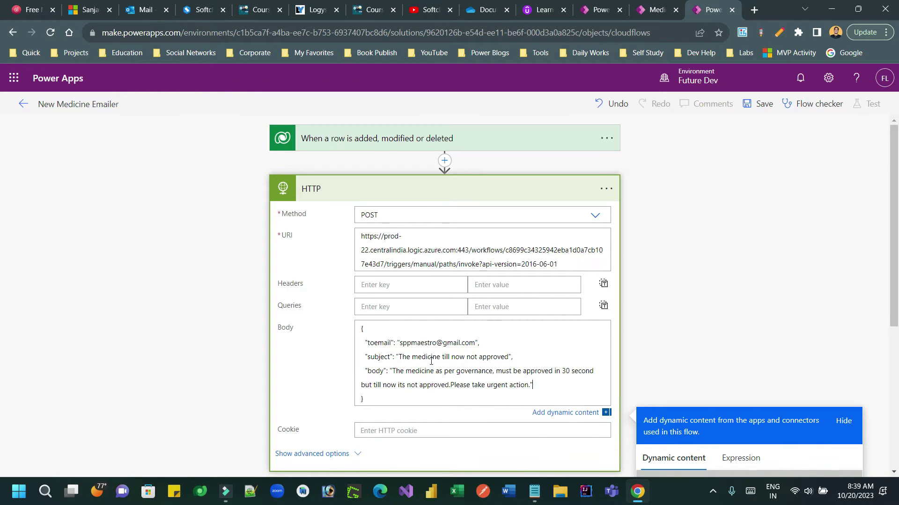
- Edit the JSON's recipient, subject and message, setting the body text to 'You have to approve'
left_click_drag(411, 344, 470, 344)
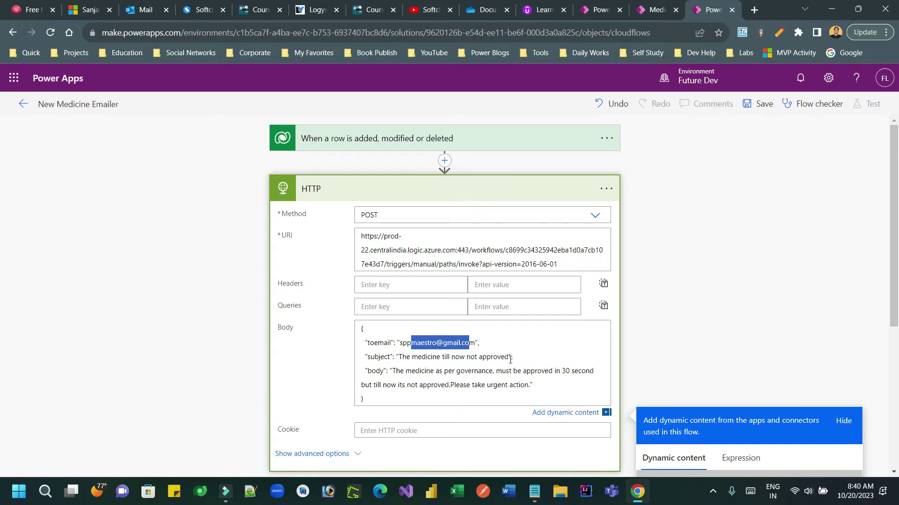
left_click_drag(508, 358, 411, 357)
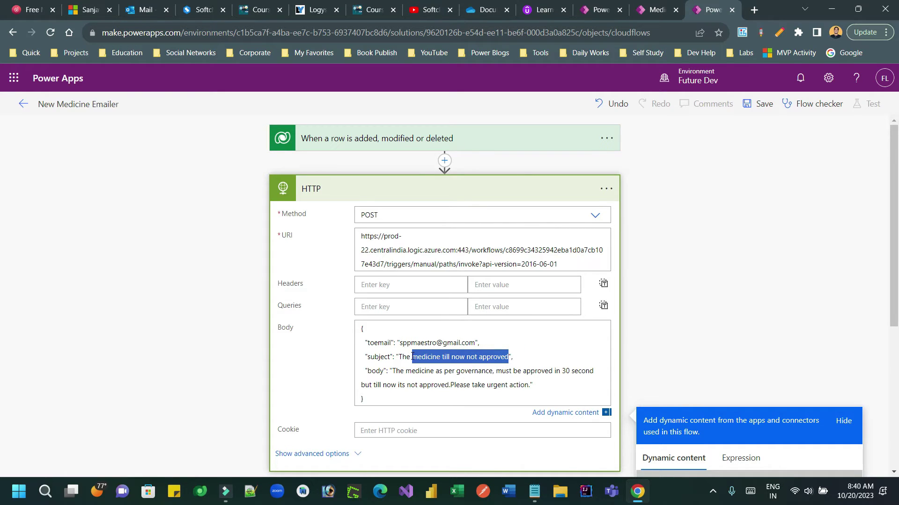
key("BackSpace")
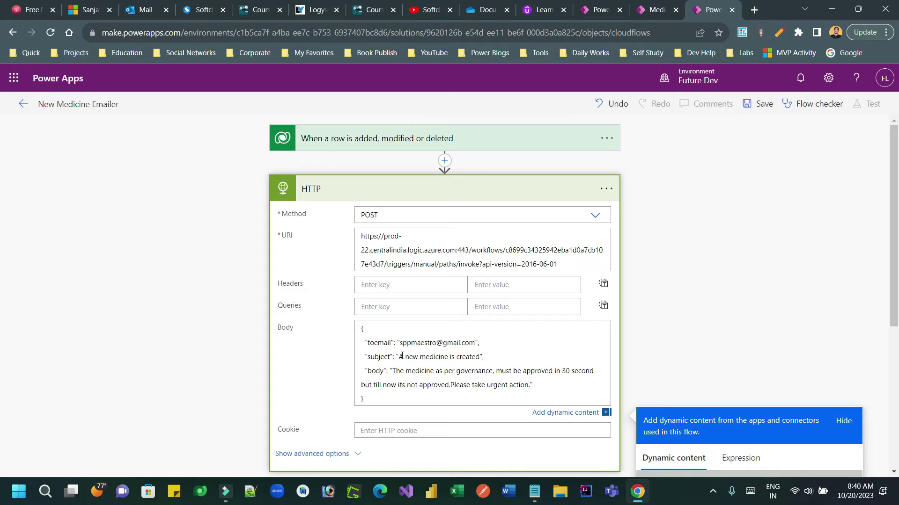
left_click_drag(530, 388, 397, 373)
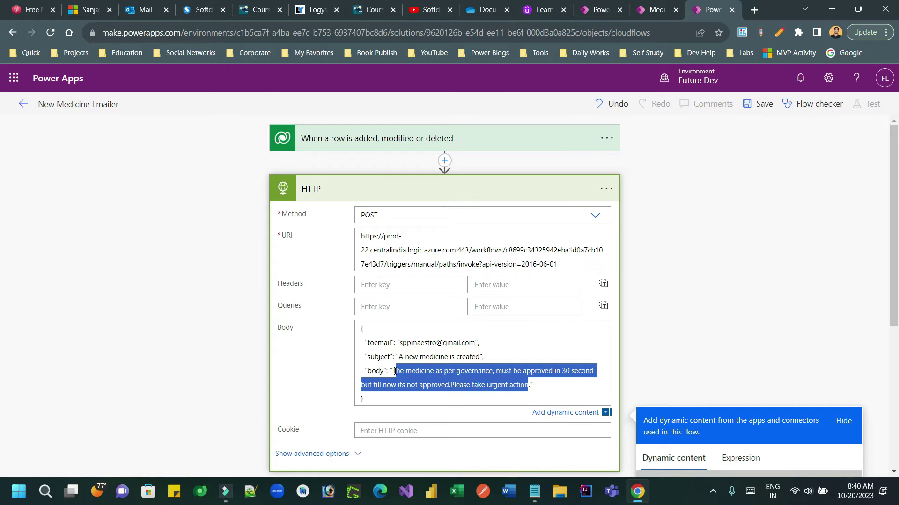
type("You")
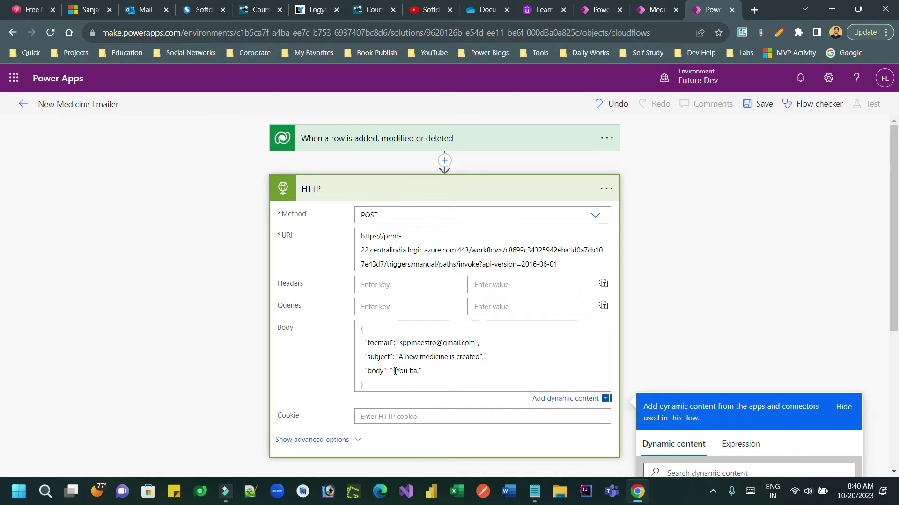
type(" have to approve it..")
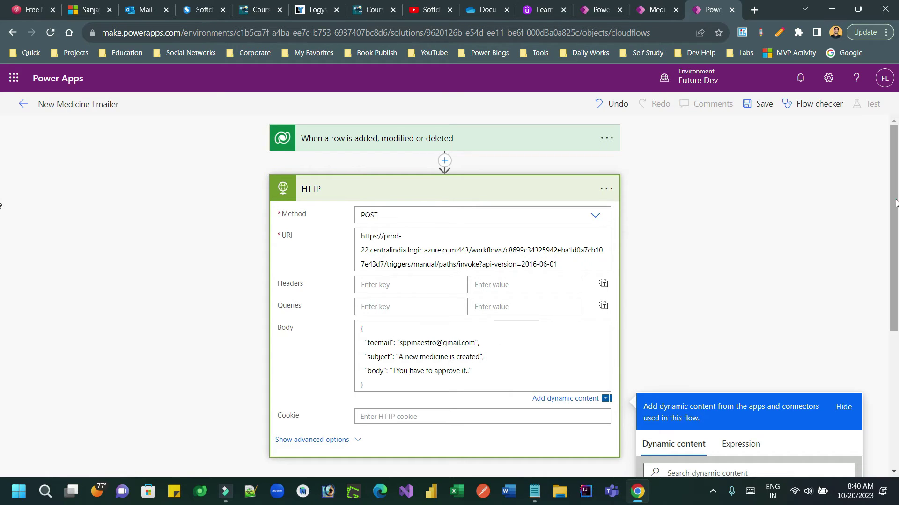
left_click_drag(895, 202, 896, 271)
left_click(355, 329)
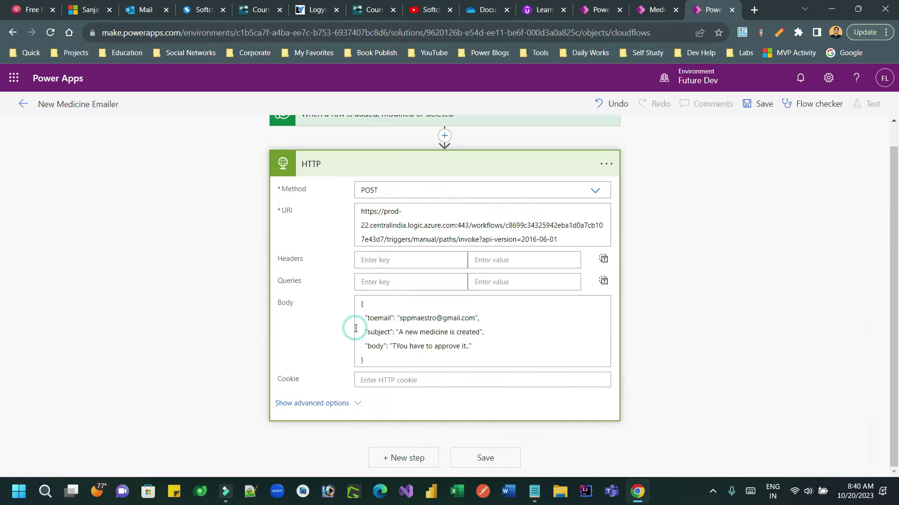
- Set the HTTP action's authentication to Active Directory OAuth and go to the Tenant field
left_click(487, 382)
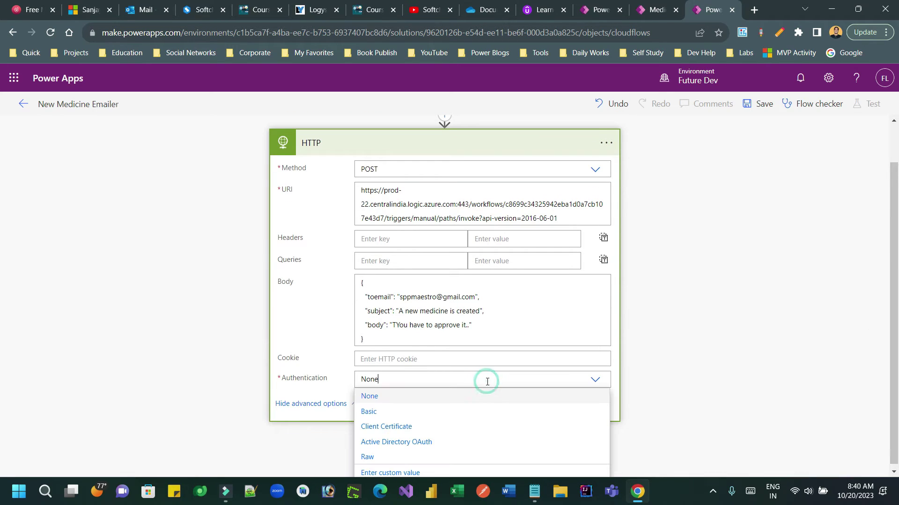
left_click(418, 443)
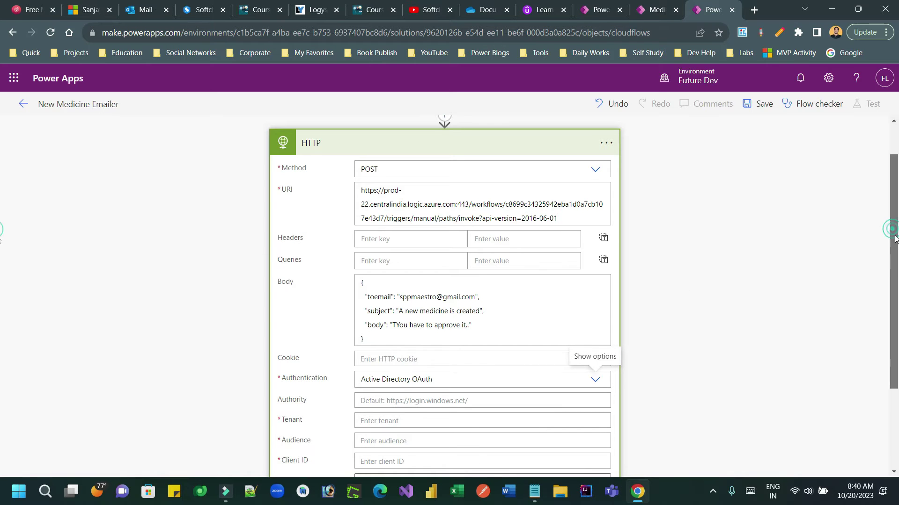
scroll(892, 229, "down", 2)
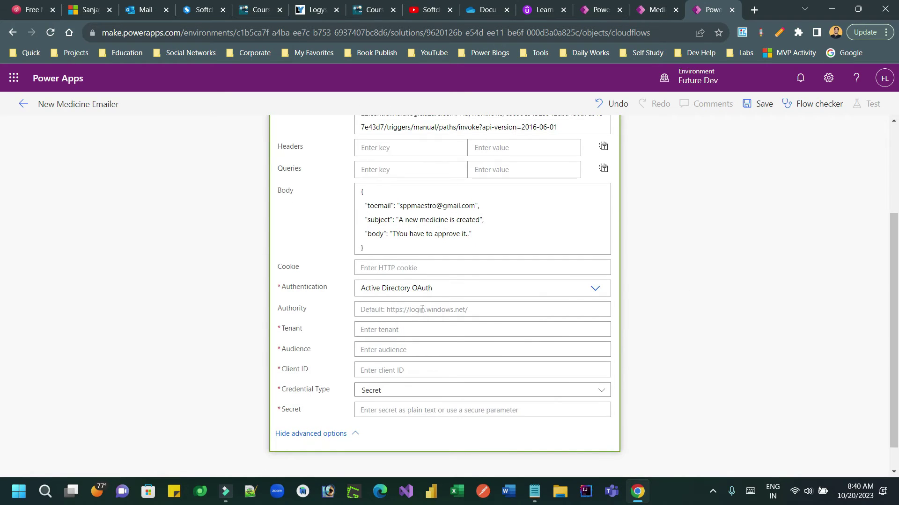
left_click(396, 331)
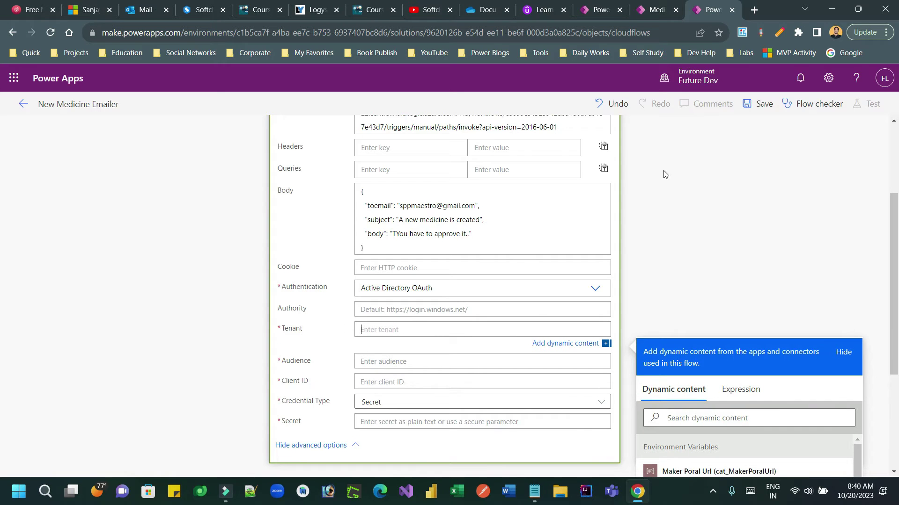
- Open the Azure site in a new tab and sign in with the organization's admin account
left_click(754, 10)
type("azure.microsoft.com")
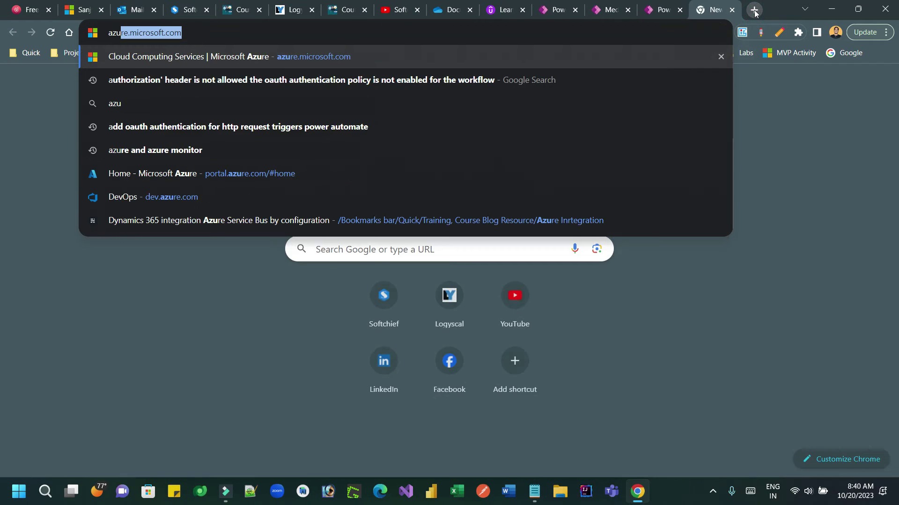
key("Return")
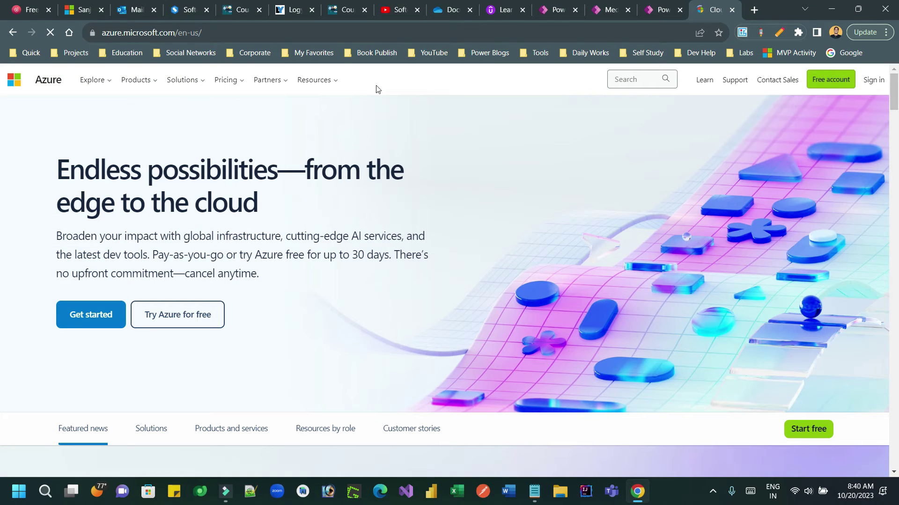
left_click(871, 80)
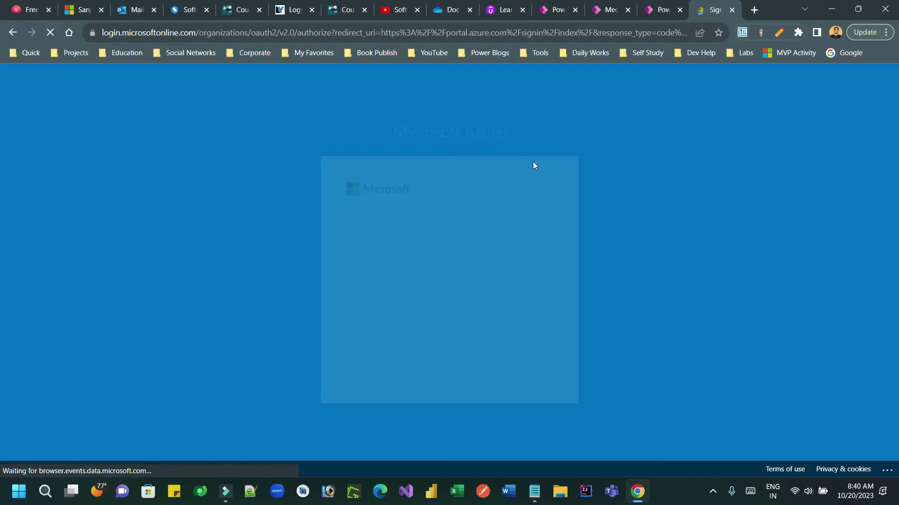
left_click(469, 267)
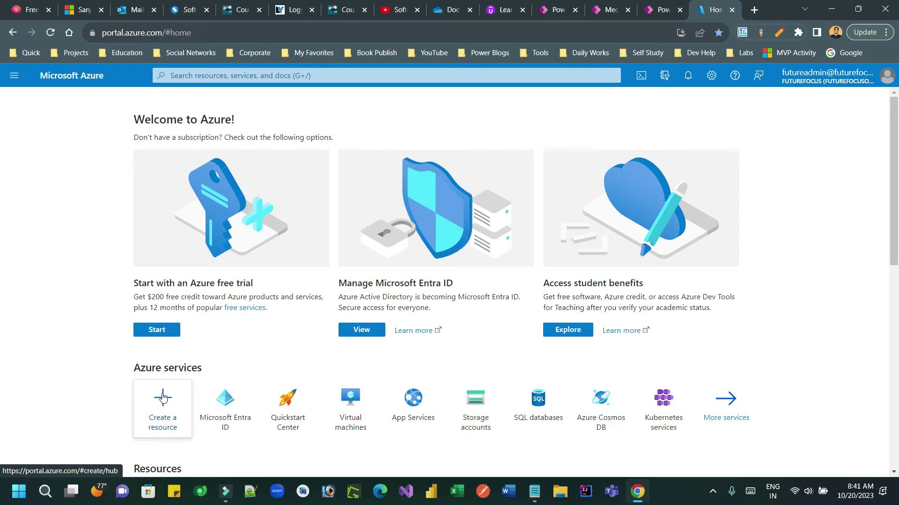
- Register a single-tenant app named Flow App under Microsoft Entra ID App registrations
left_click(220, 403)
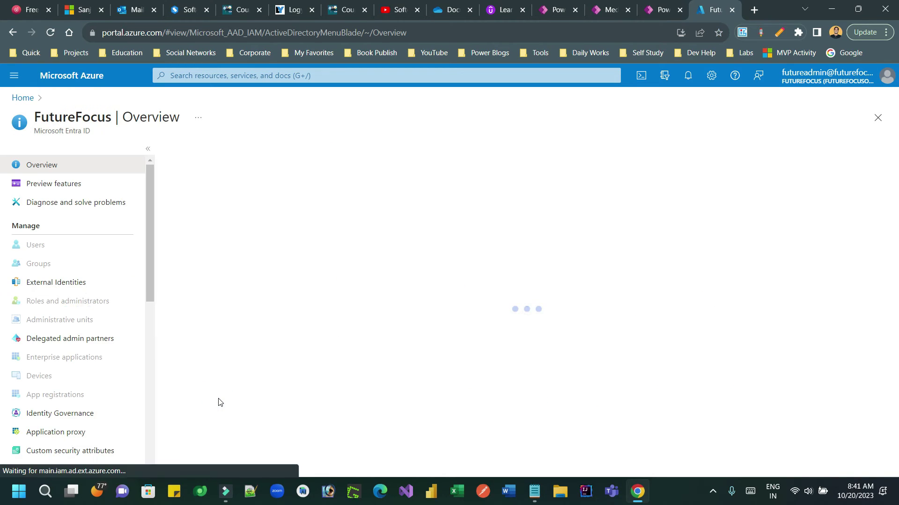
left_click(57, 396)
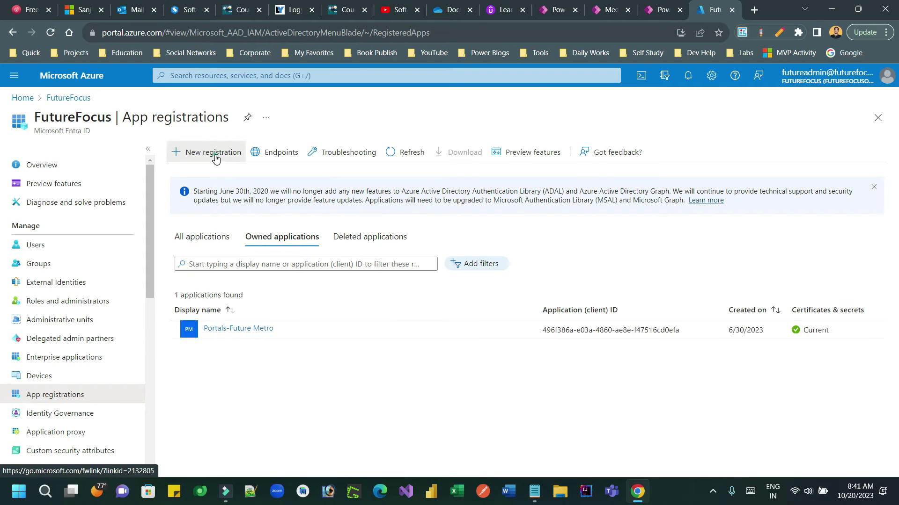
left_click(216, 157)
left_click(152, 196)
type("pp")
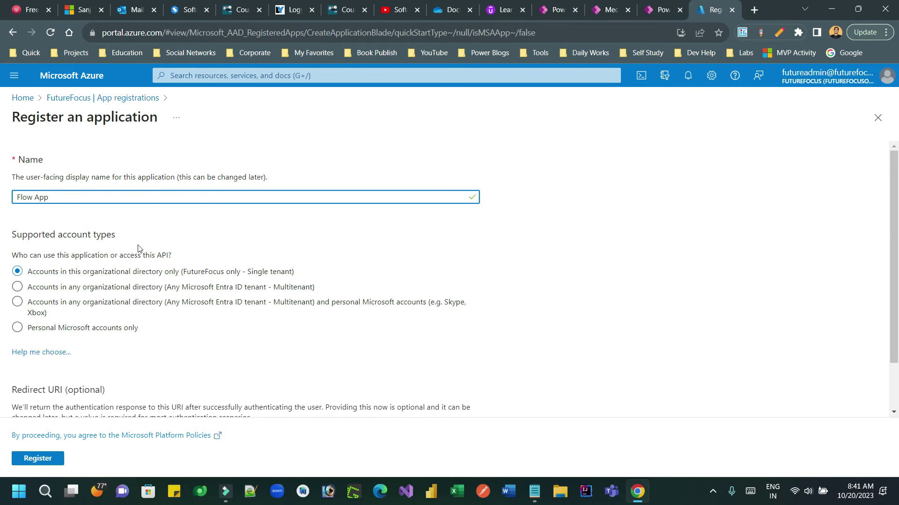
left_click(47, 459)
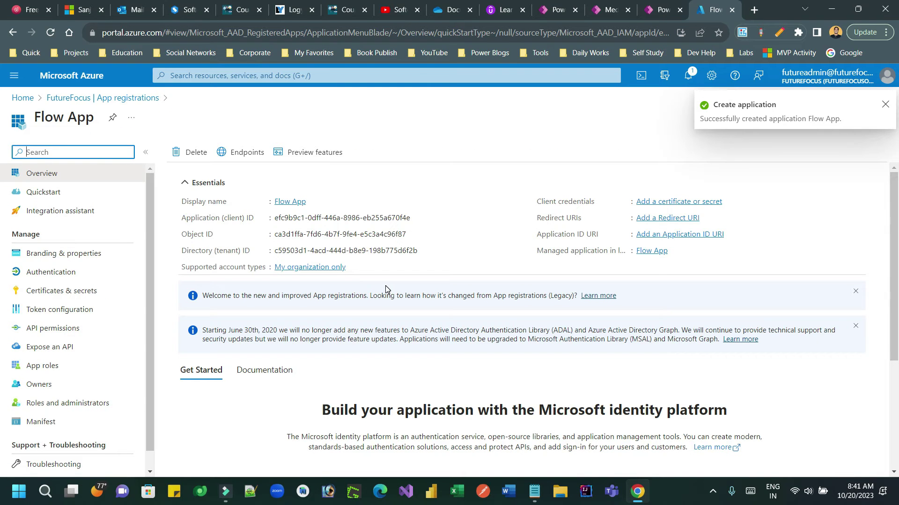
- Fill the HTTP action's Tenant field with Flow App's directory tenant ID
left_click(424, 251)
left_click(662, 10)
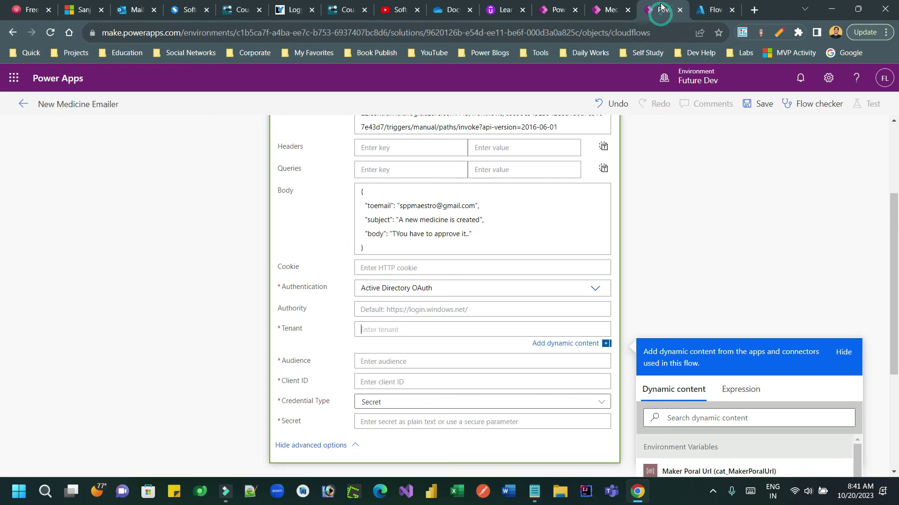
left_click(399, 330)
key("ctrl+v")
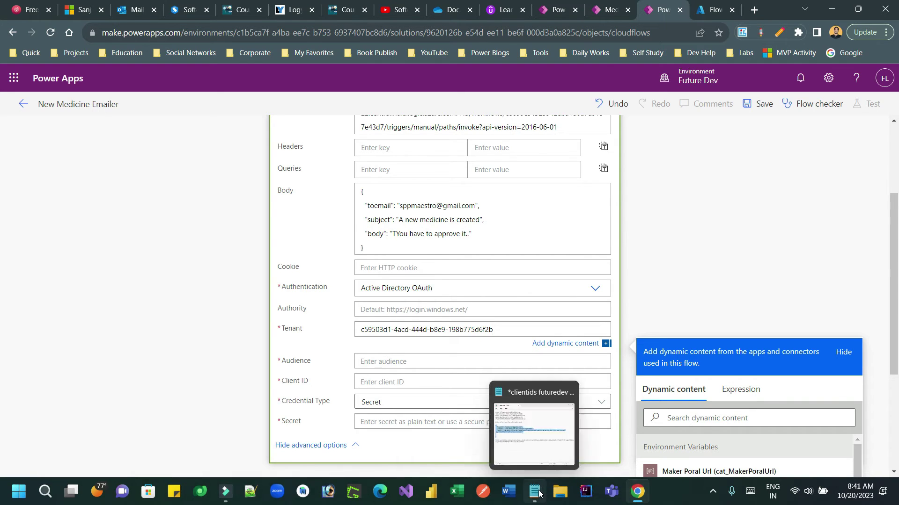
left_click(542, 492)
left_click_drag(311, 202, 141, 203)
left_click(717, 157)
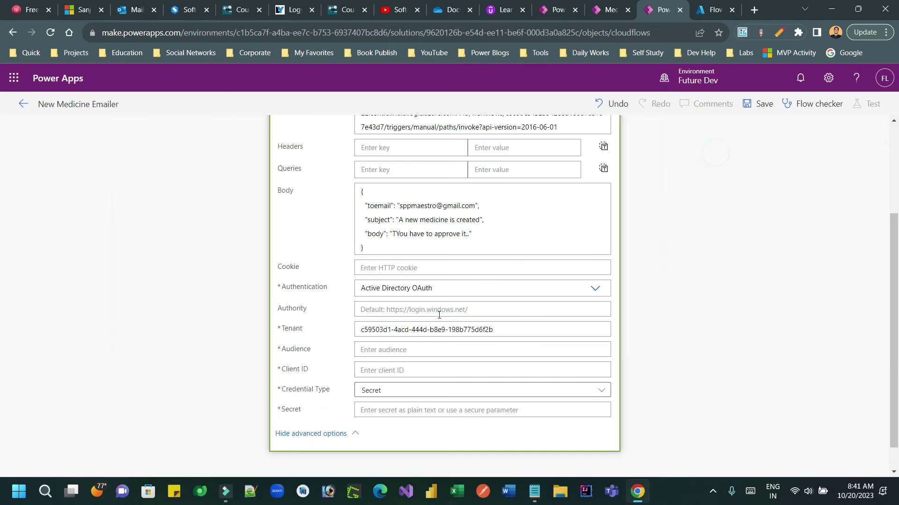
left_click(393, 351)
key("ctrl+v")
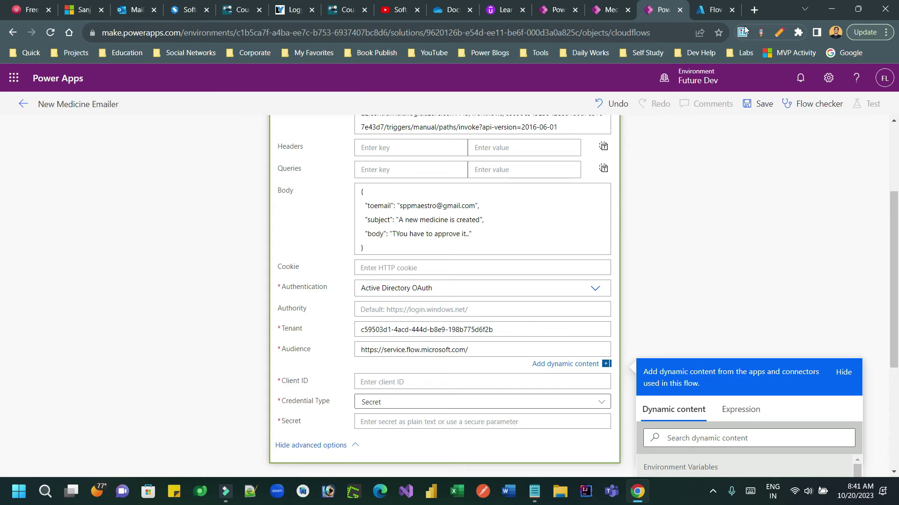
- Fill the Client ID field with Flow App's application client ID
left_click(713, 10)
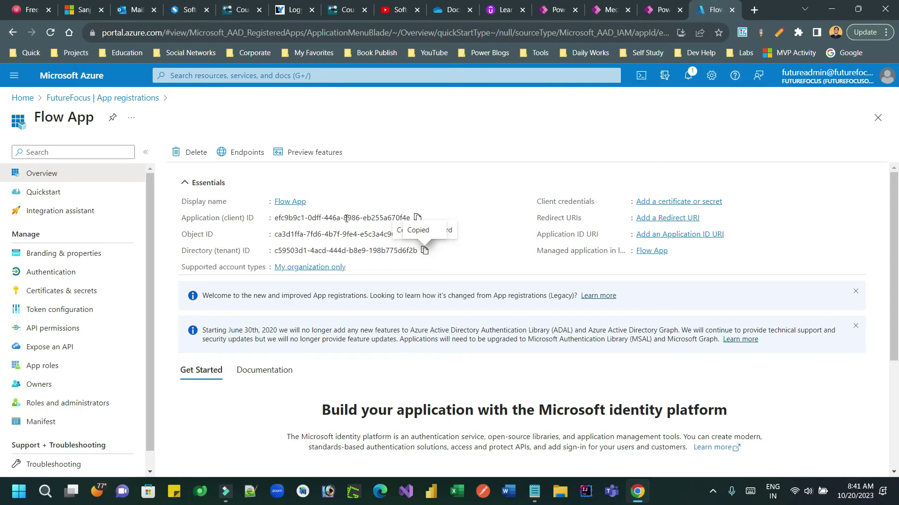
left_click(417, 218)
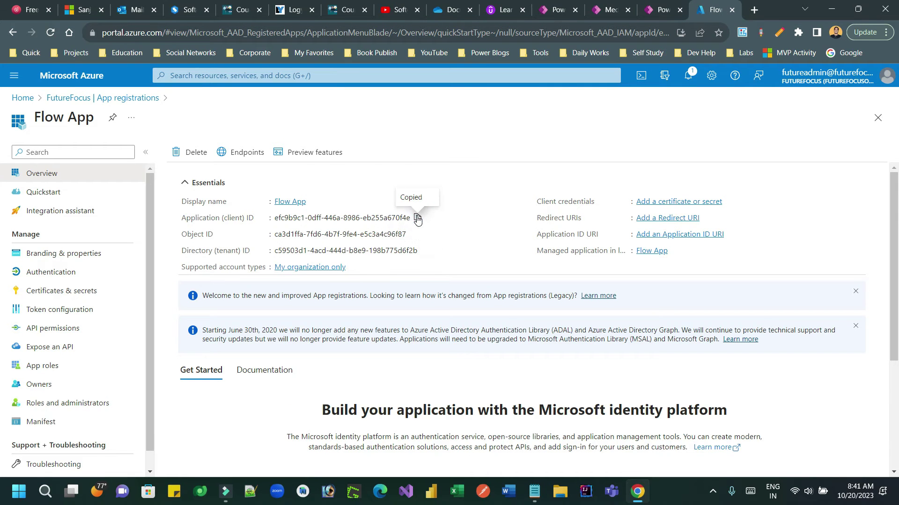
left_click(655, 13)
left_click(408, 385)
key("ctrl+v")
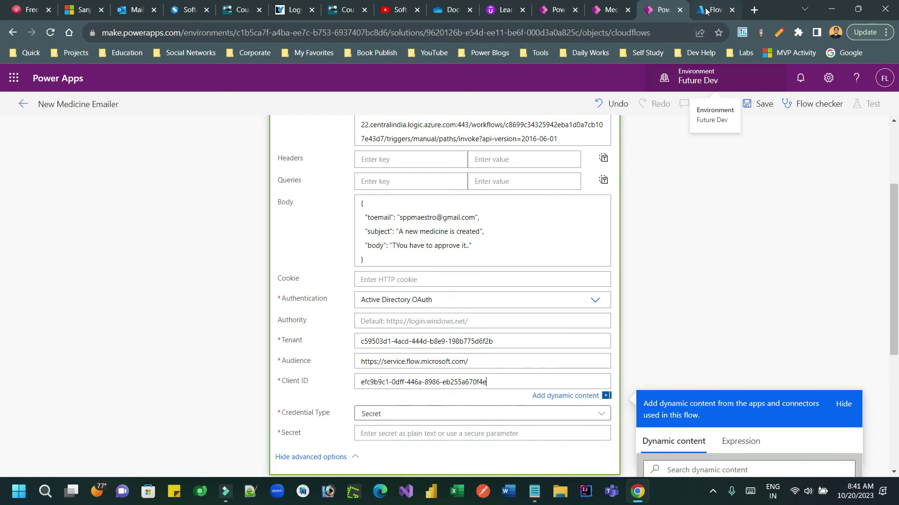
left_click(713, 9)
- Create a new client secret named test for Flow App
left_click(80, 291)
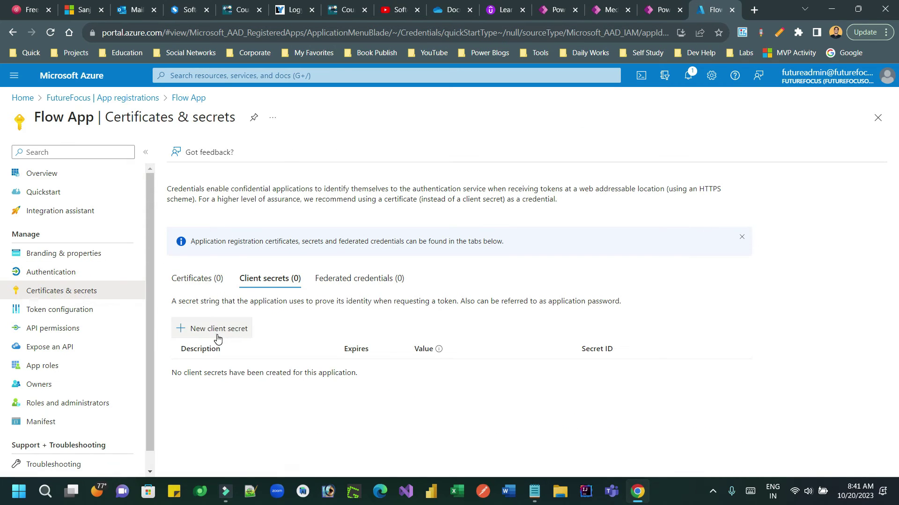
left_click(216, 330)
type("test")
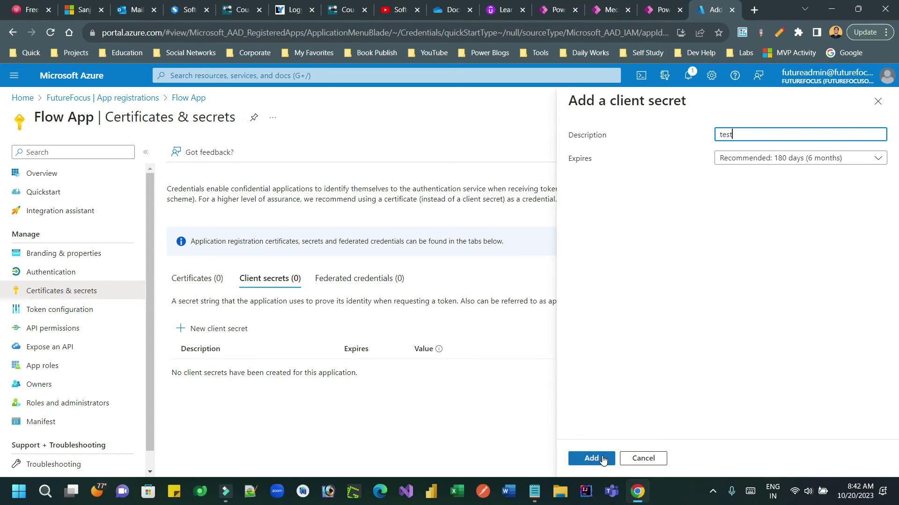
left_click(592, 458)
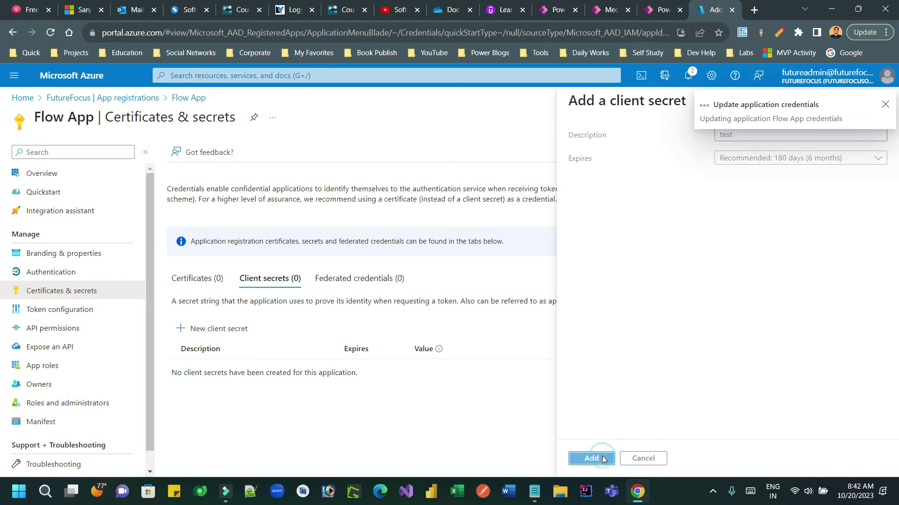
- Put the test secret's value into the HTTP action's Secret field
left_click(564, 402)
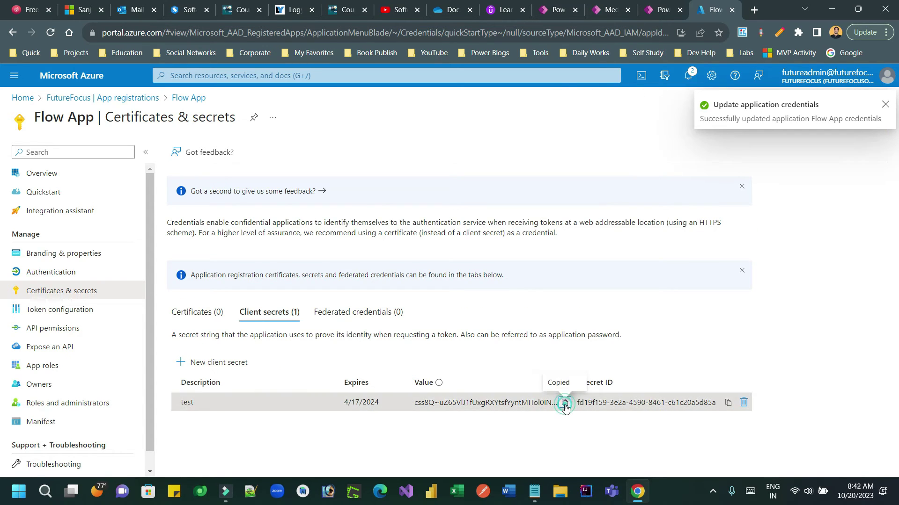
left_click(655, 9)
left_click(381, 434)
key("ctrl+v")
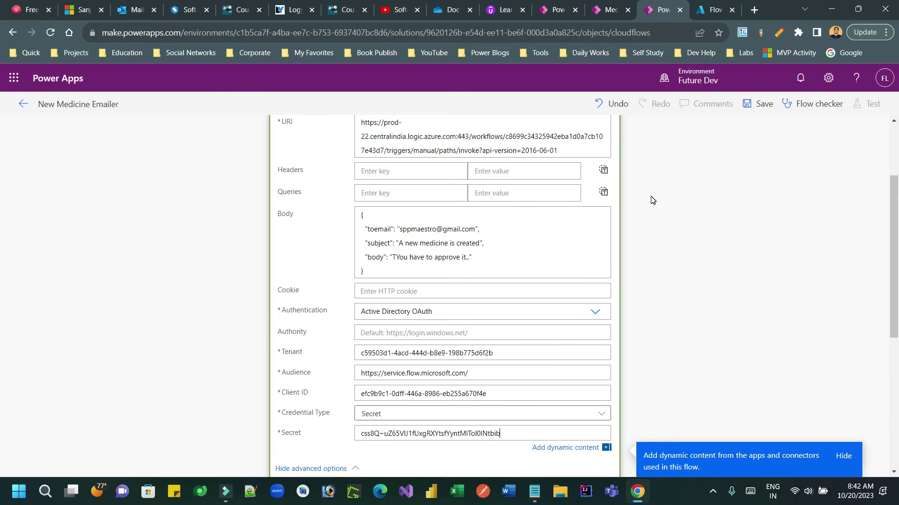
left_click(709, 13)
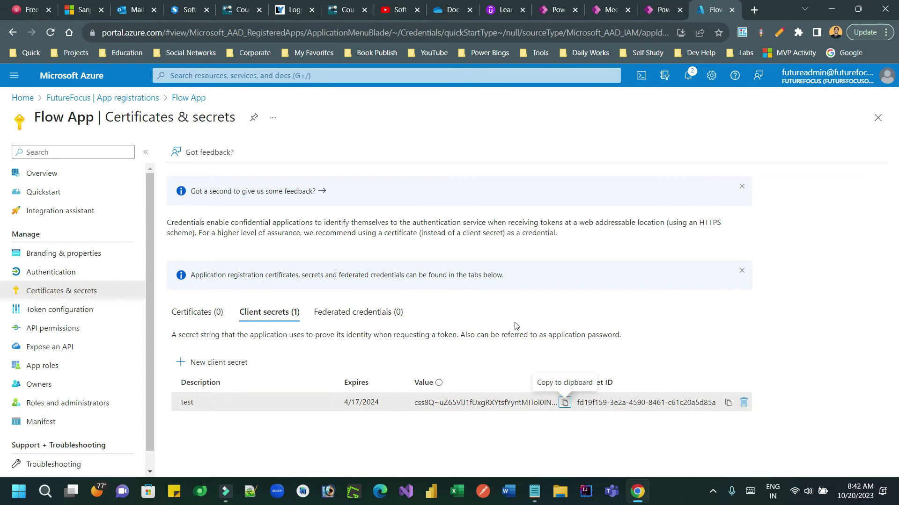
left_click(60, 328)
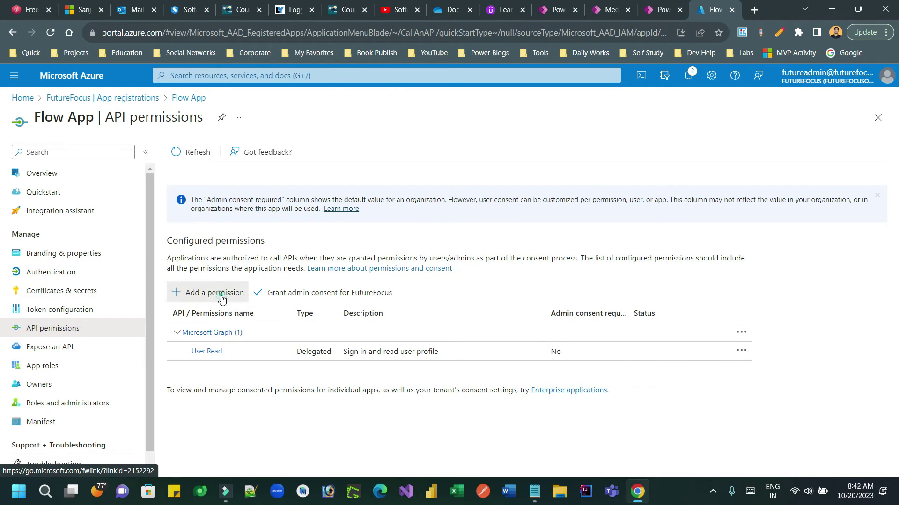
- Add the delegated Power Automate User permission to Flow App
left_click(225, 294)
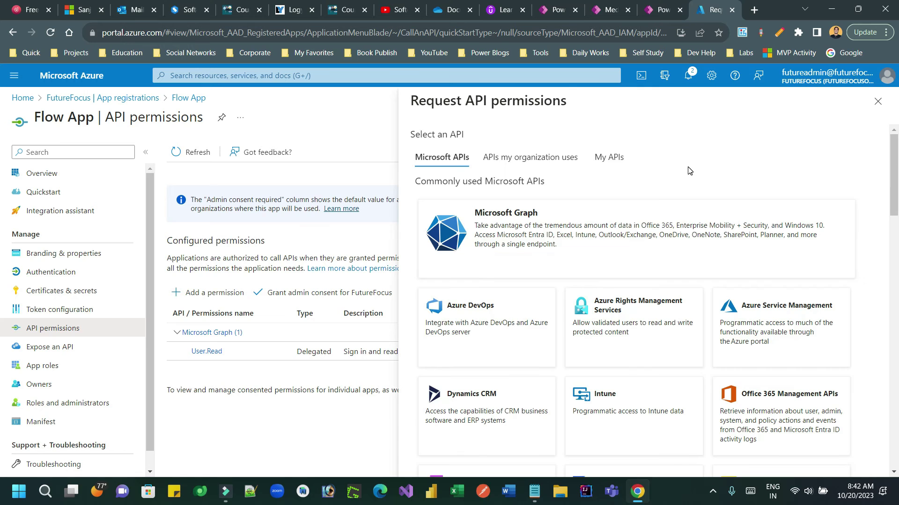
left_click_drag(894, 184, 882, 290)
scroll(627, 309, "up", 6)
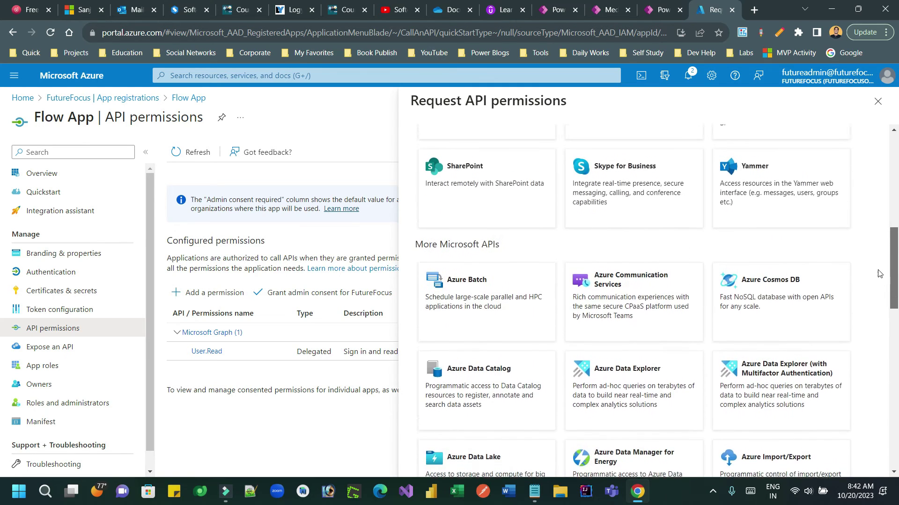
left_click(627, 310)
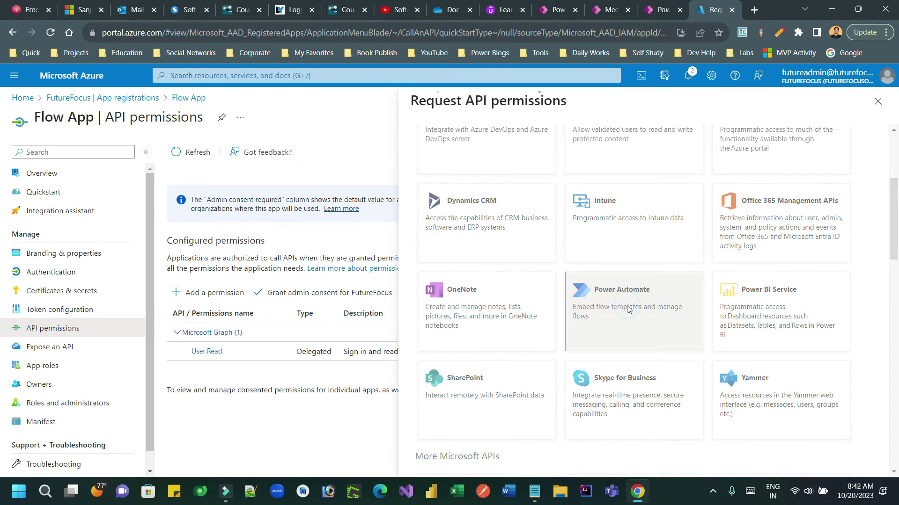
left_click(480, 217)
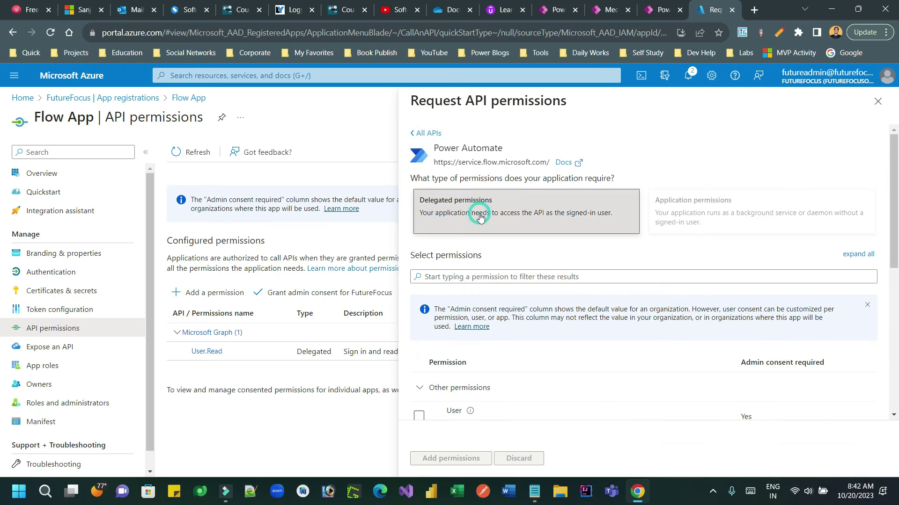
left_click(419, 415)
left_click(457, 466)
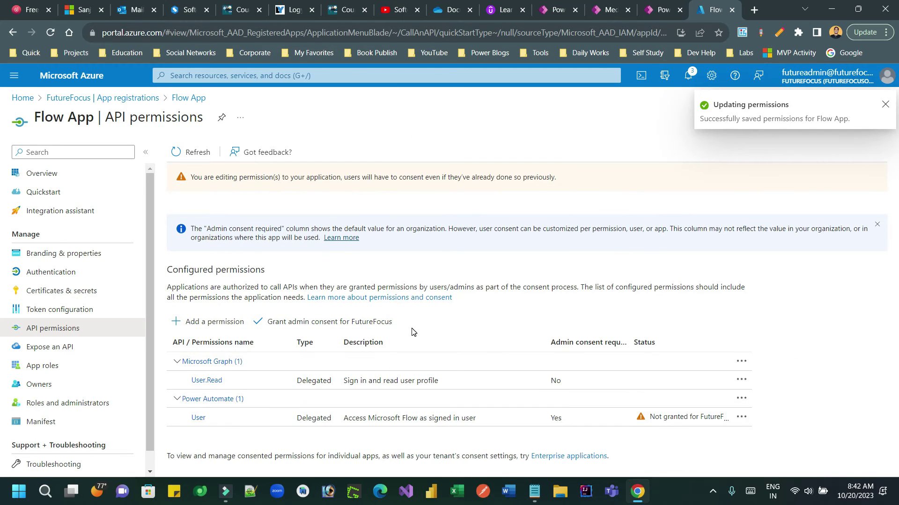
- Grant admin consent for FutureFocus and return to the New Medicine Emailer flow
left_click(329, 327)
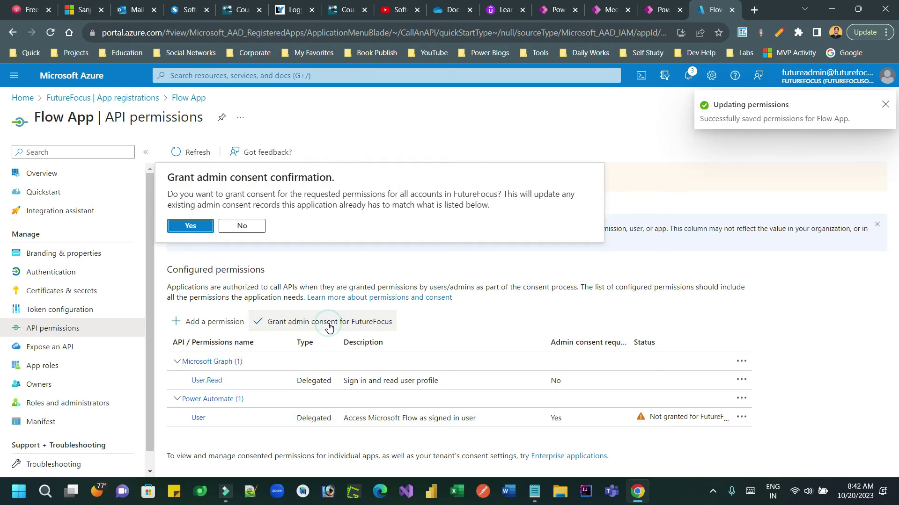
left_click(189, 227)
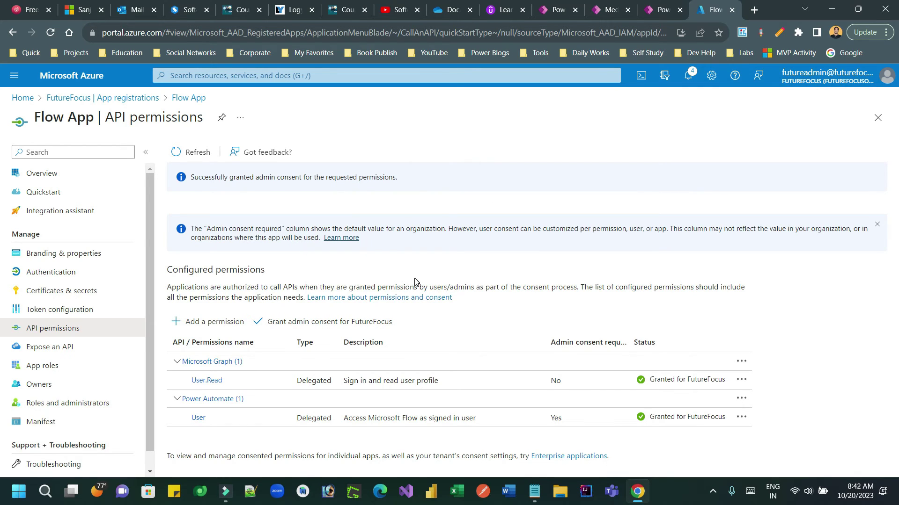
left_click(662, 10)
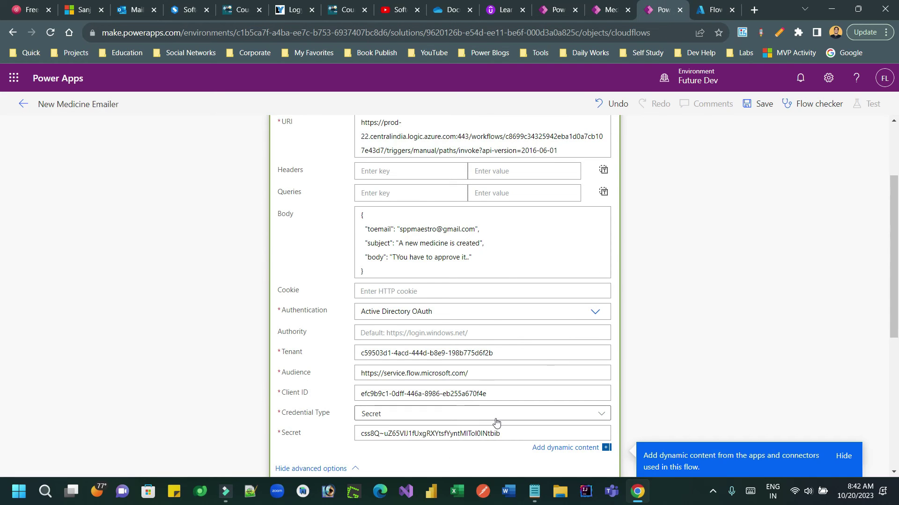
- Save the flow, start a manual test run, and switch to the Medicines list
left_click(760, 107)
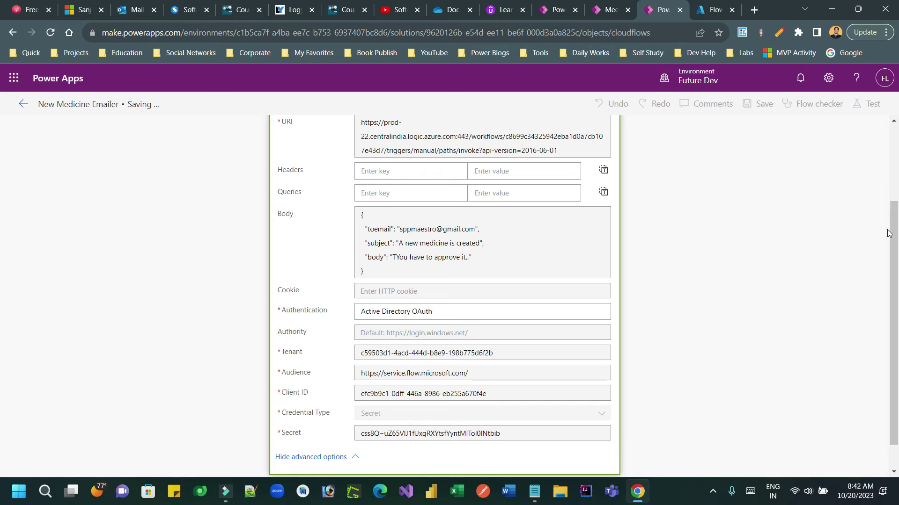
scroll(888, 233, "up", 3)
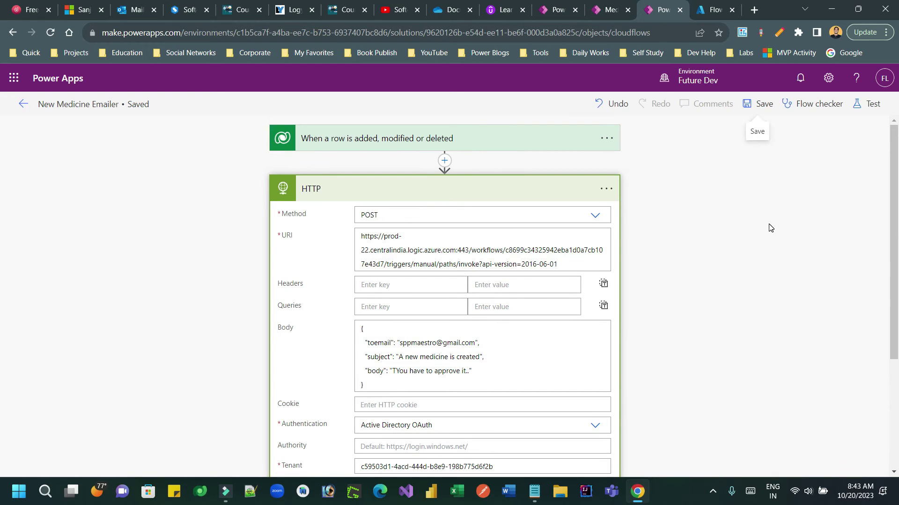
left_click(860, 103)
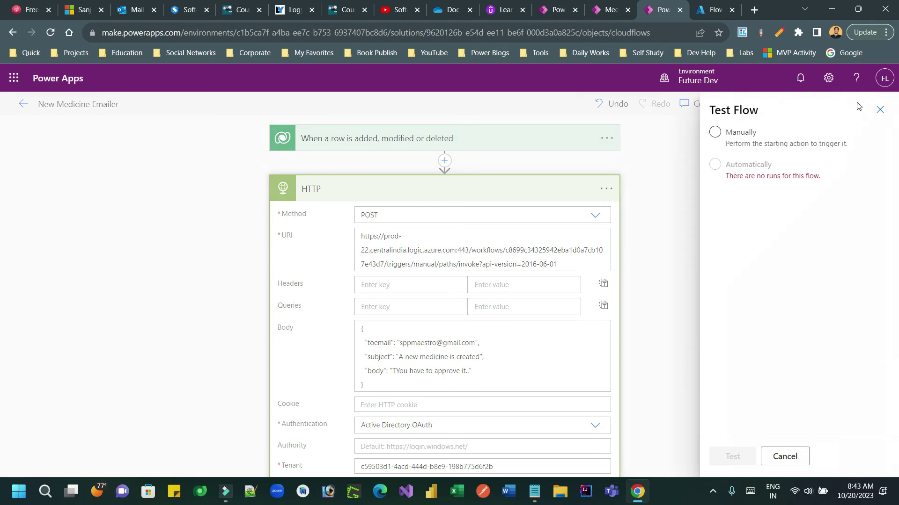
left_click(714, 133)
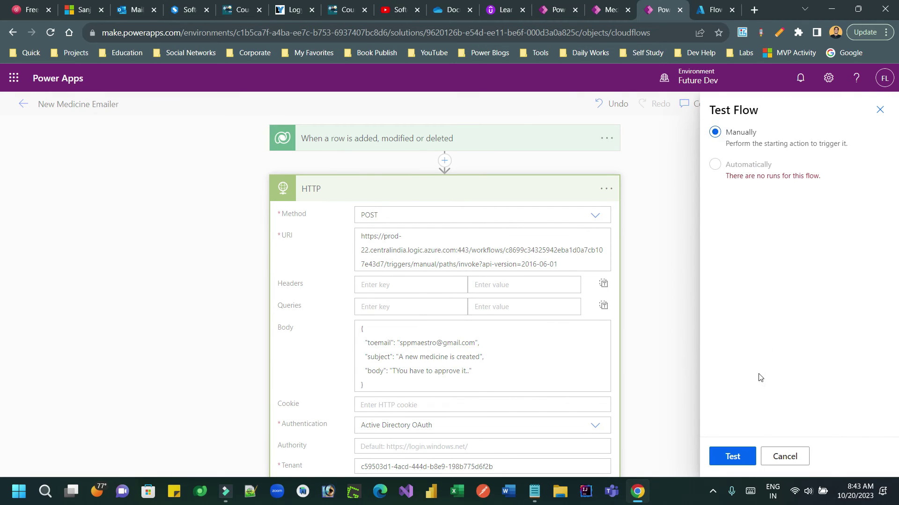
left_click(733, 458)
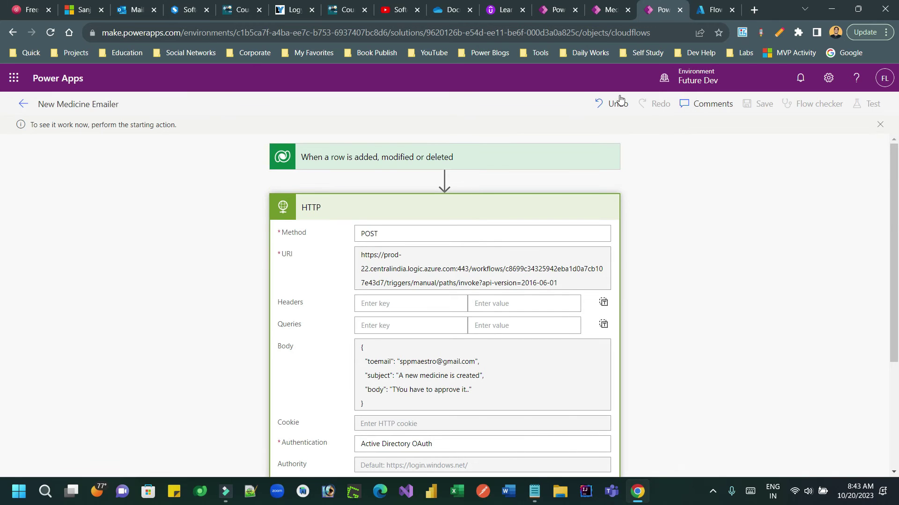
left_click(604, 10)
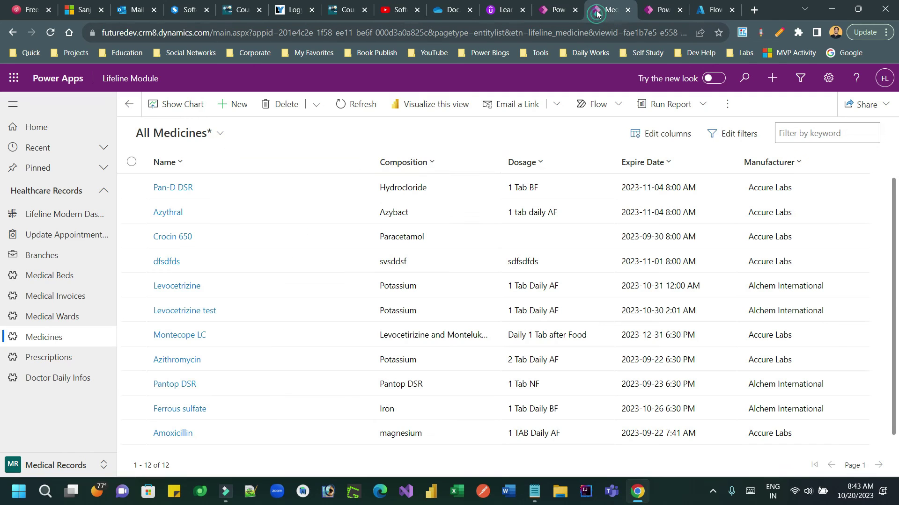
- Start a new medicine record named 'test', with 'tes' entered in the Dosage field
left_click(236, 106)
type("test")
left_click(268, 255)
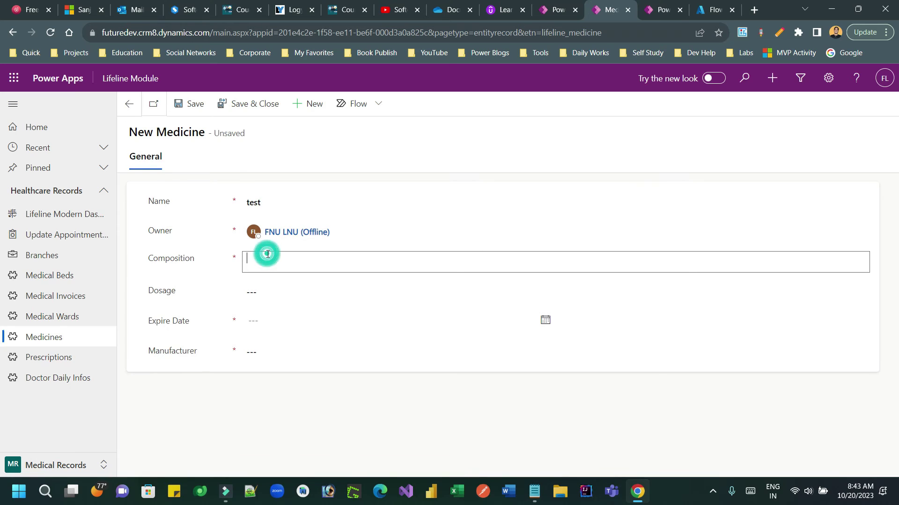
left_click(262, 292)
type("test")
- Set Expire Date 2023-10-28 and manufacturer Accure Labs, save, and return to the flow run
left_click(257, 321)
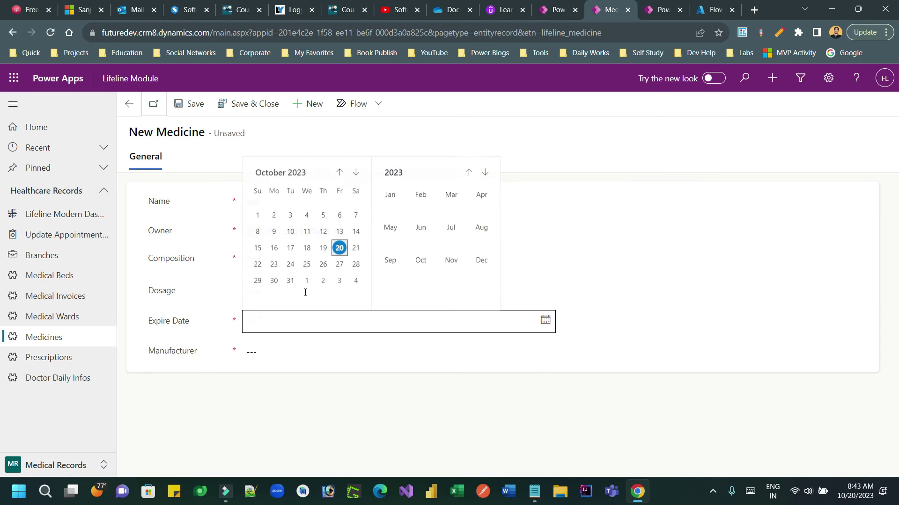
left_click(338, 227)
left_click(305, 319)
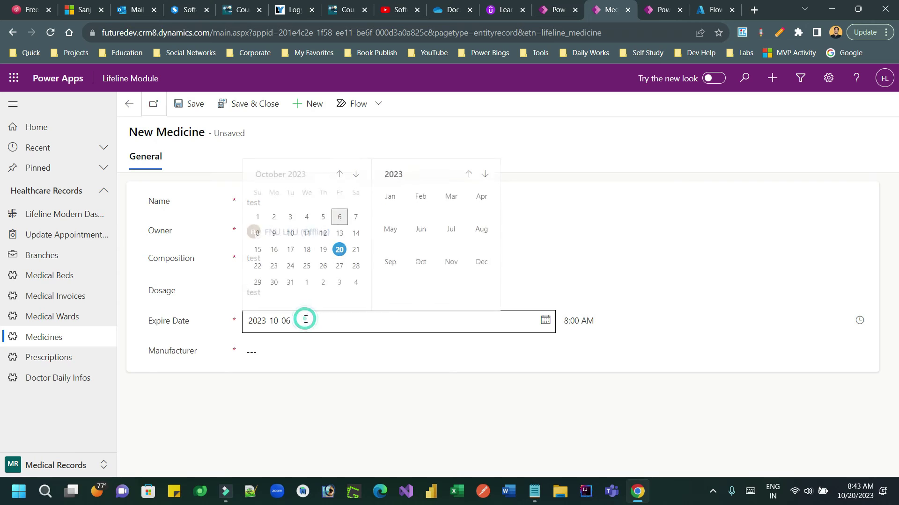
left_click(357, 263)
left_click(277, 352)
left_click(276, 377)
left_click(196, 108)
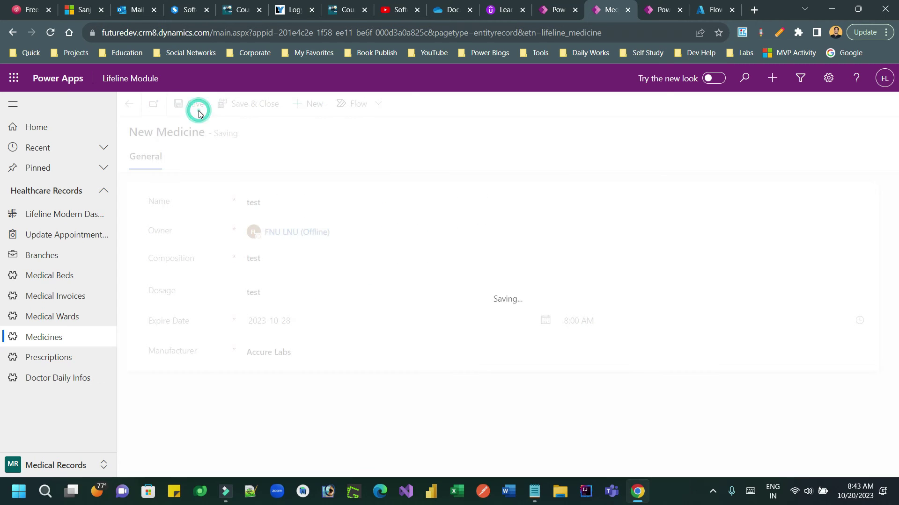
left_click(650, 11)
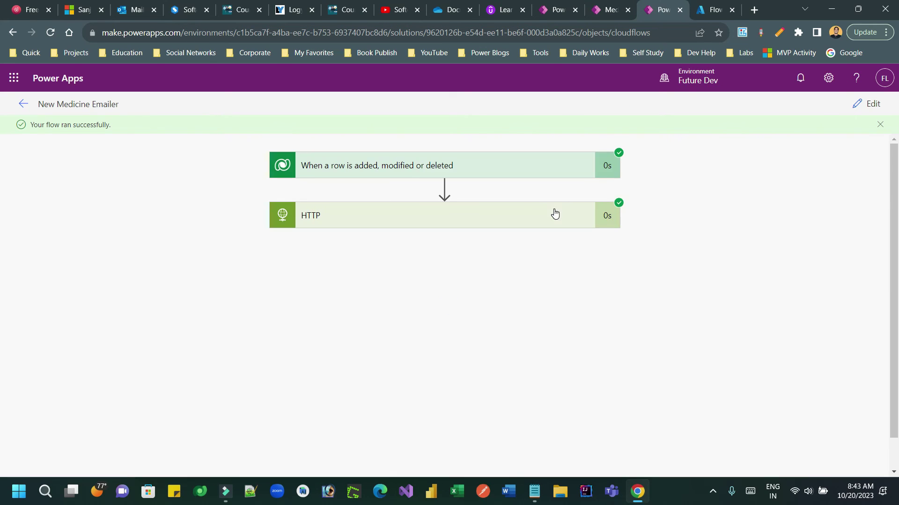
- Review the HTTP step's method, URI and email body, then load gmail.com in a new tab
left_click(449, 218)
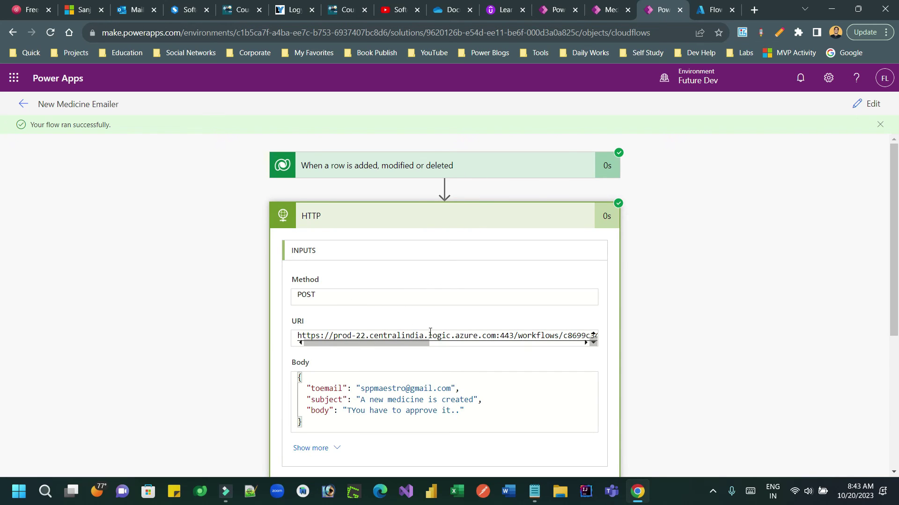
left_click_drag(321, 386, 365, 411)
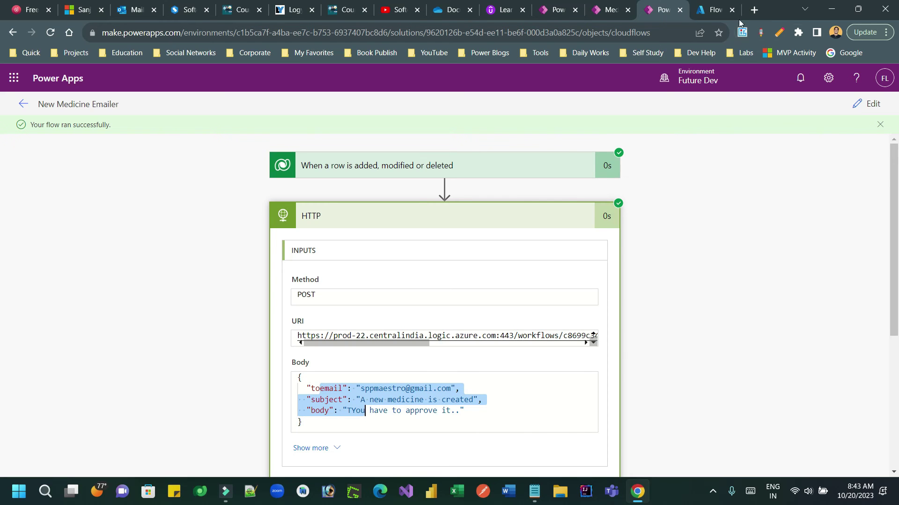
left_click(754, 11)
type("gmail.com")
key("Return")
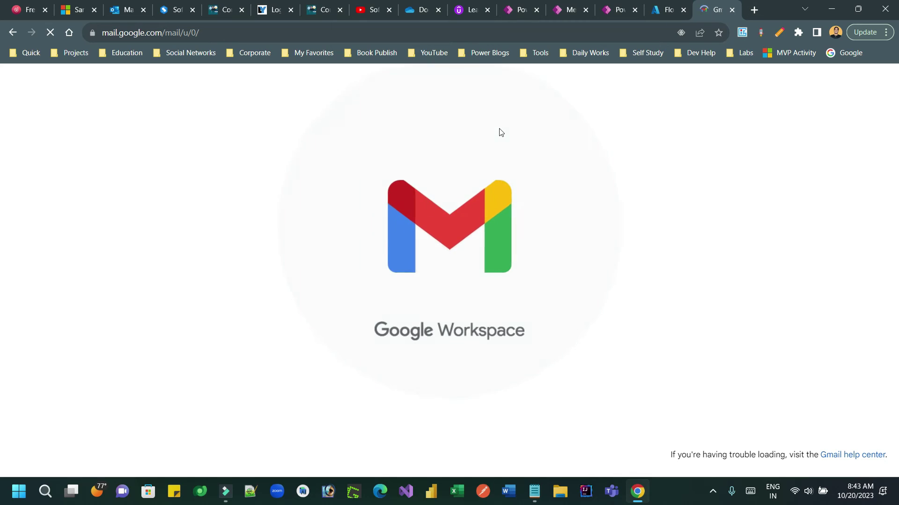
- Read the 'A new medicine is created' email in Gmail, then close the Gmail tab
left_click(366, 149)
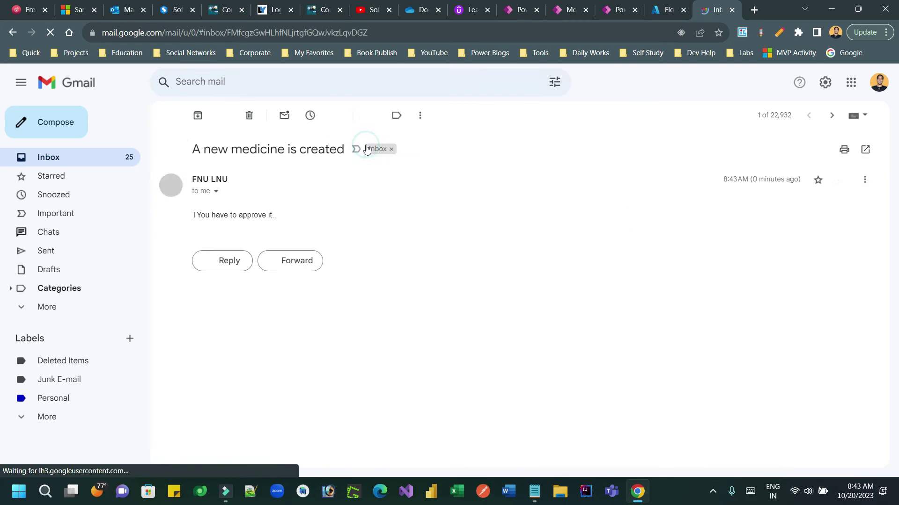
left_click_drag(222, 152, 330, 150)
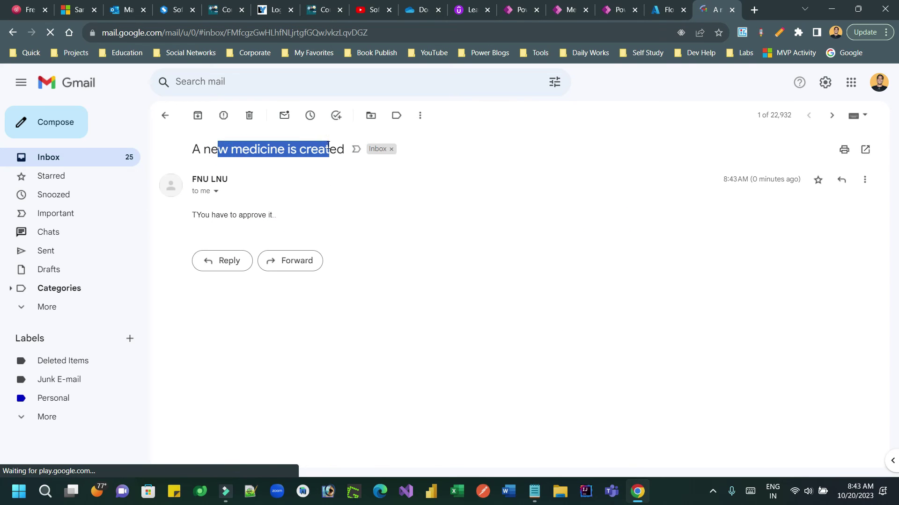
left_click(201, 212)
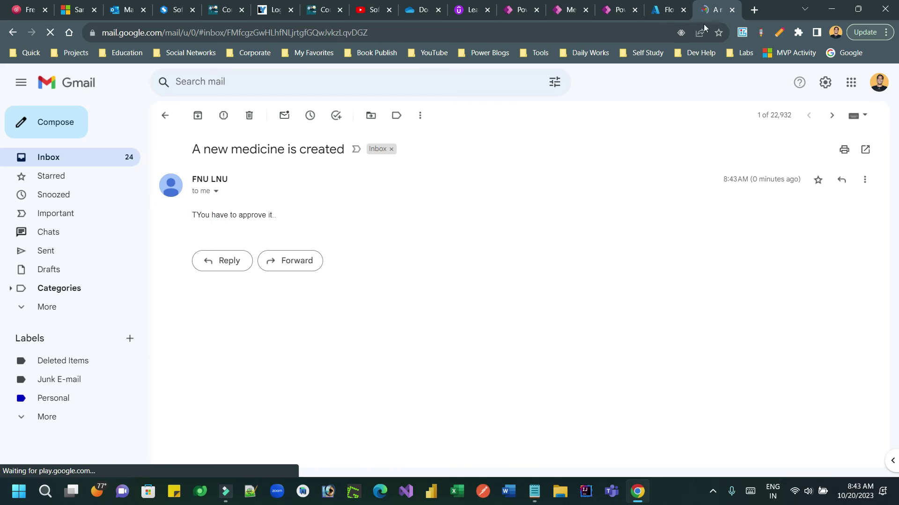
left_click(732, 10)
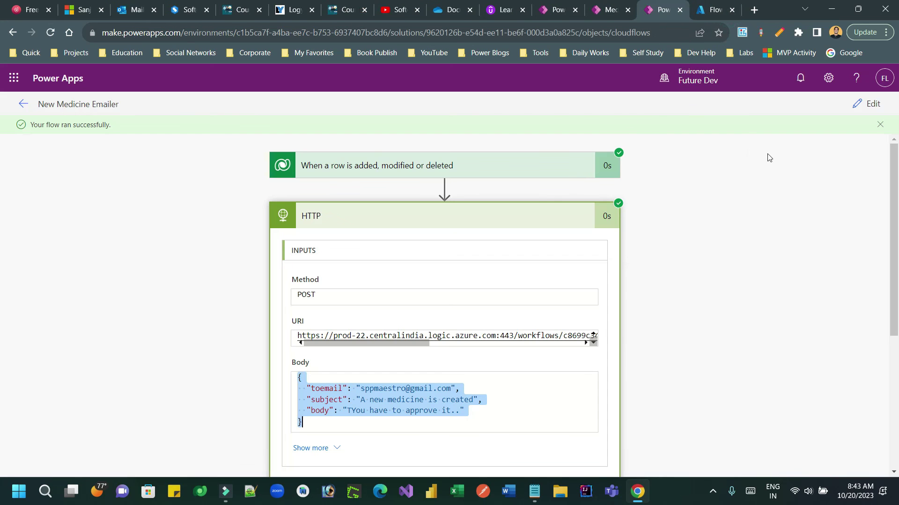
- Reopen the New Medicine Emailer for editing and review the HTTP step's Body and URI
left_click(866, 103)
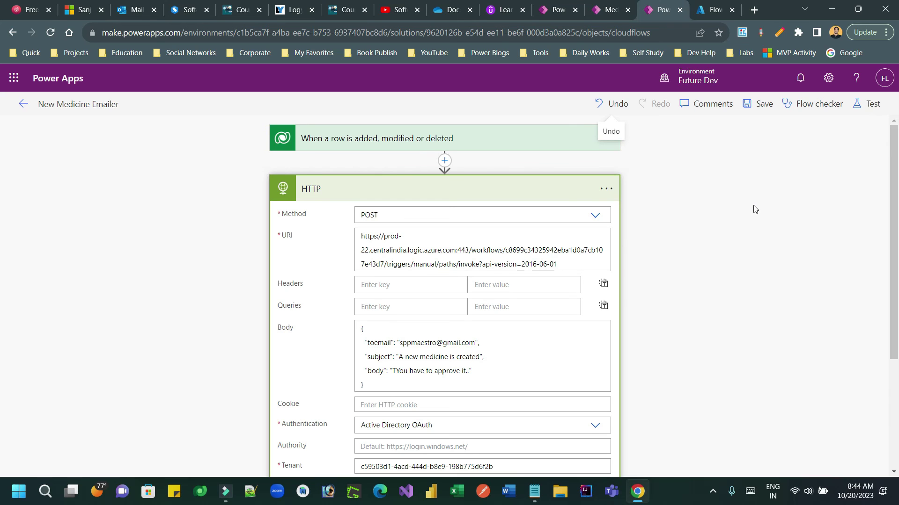
left_click_drag(366, 330, 387, 387)
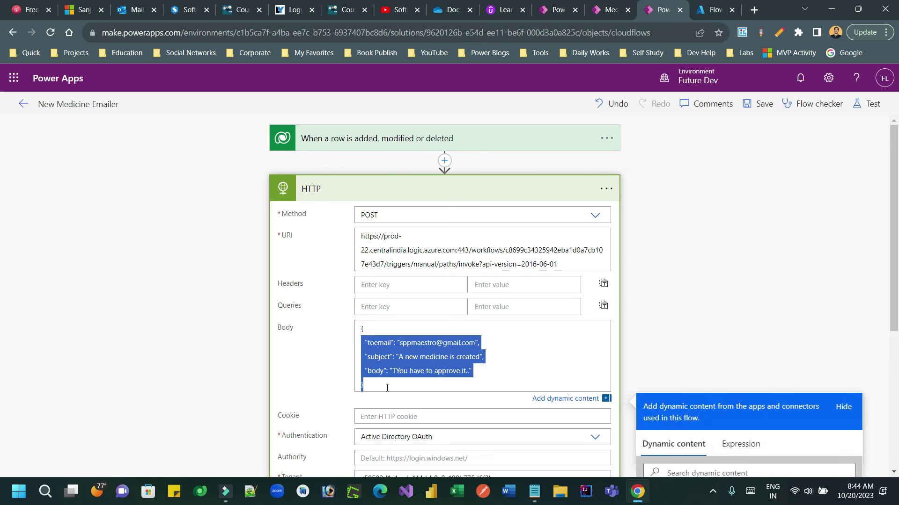
left_click_drag(375, 237, 548, 260)
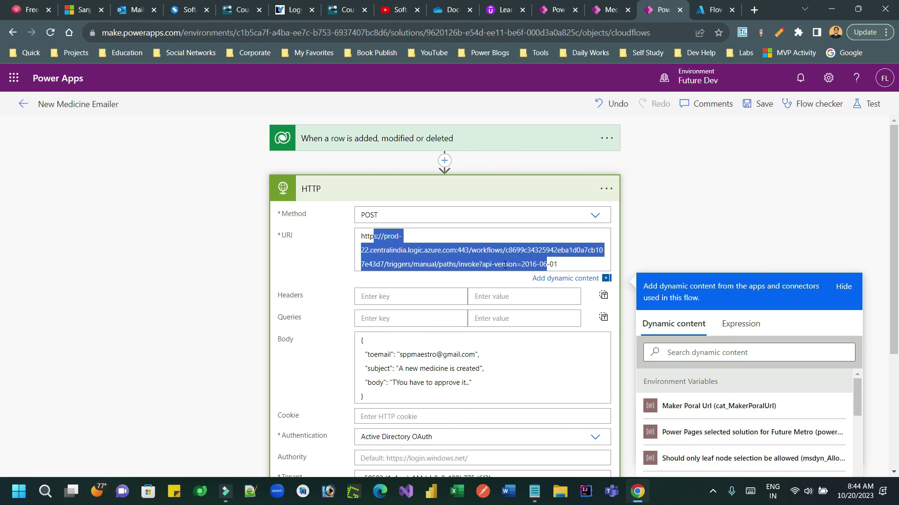
- Leave the flow editor for the Lifeline Hospital Automation Cloud flows list
left_click(894, 154)
mouse_move(893, 154)
left_mouse_down()
mouse_move(894, 273)
mouse_move(893, 150)
left_mouse_up()
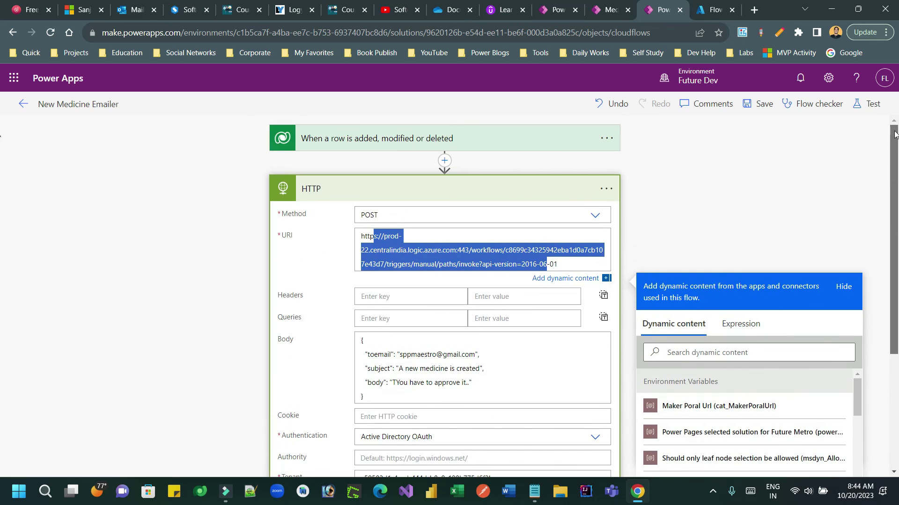
left_click(720, 180)
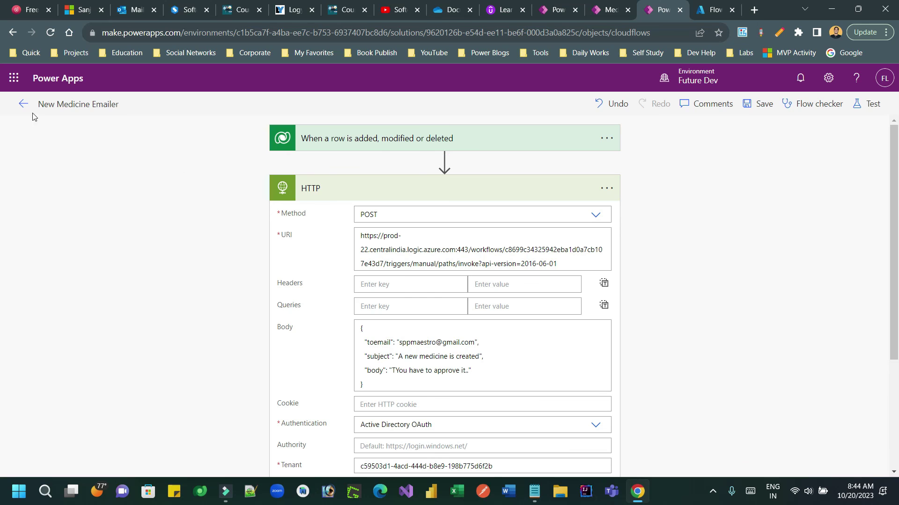
left_click(24, 105)
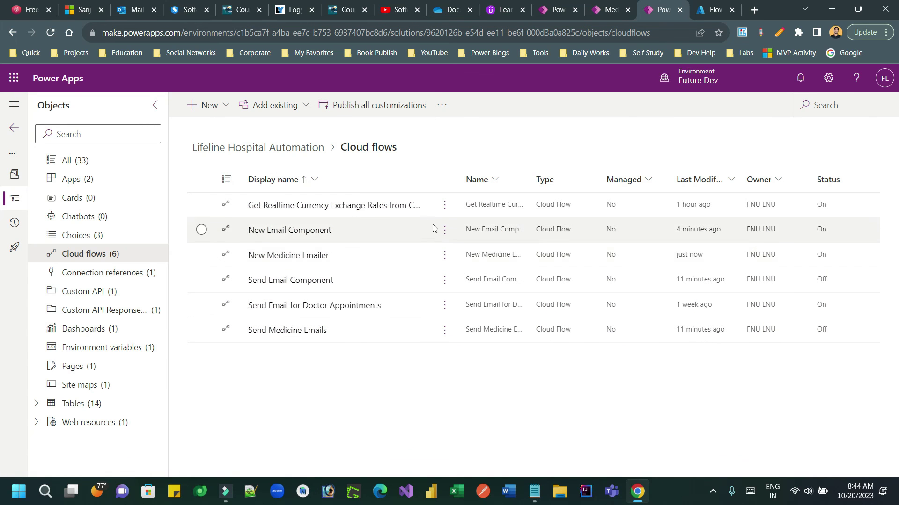
- Edit New Email Component in a new tab and expand its HTTP request trigger's POST URL
left_click(445, 255)
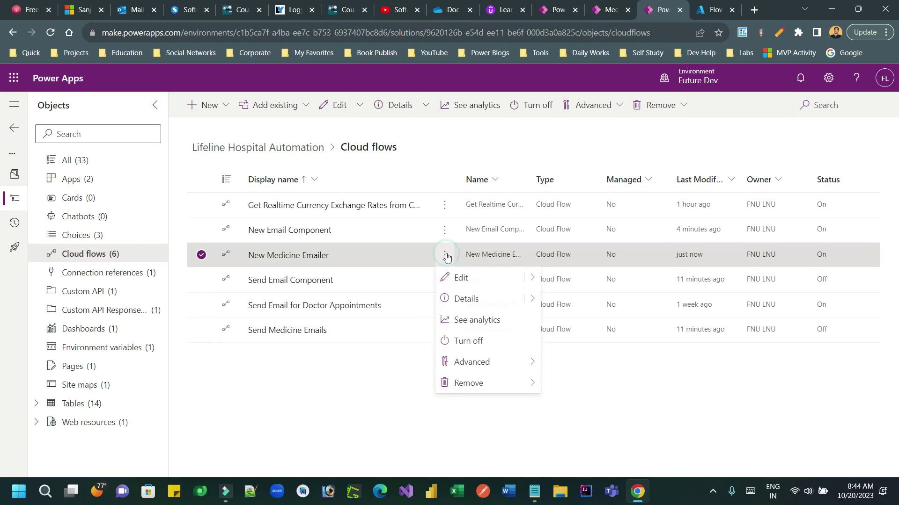
left_click(445, 230)
mouse_move(527, 257)
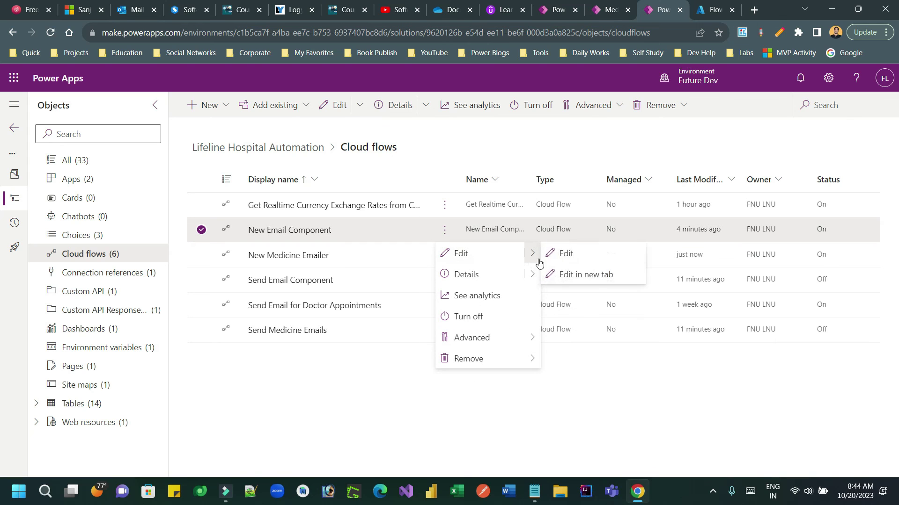
left_click(564, 276)
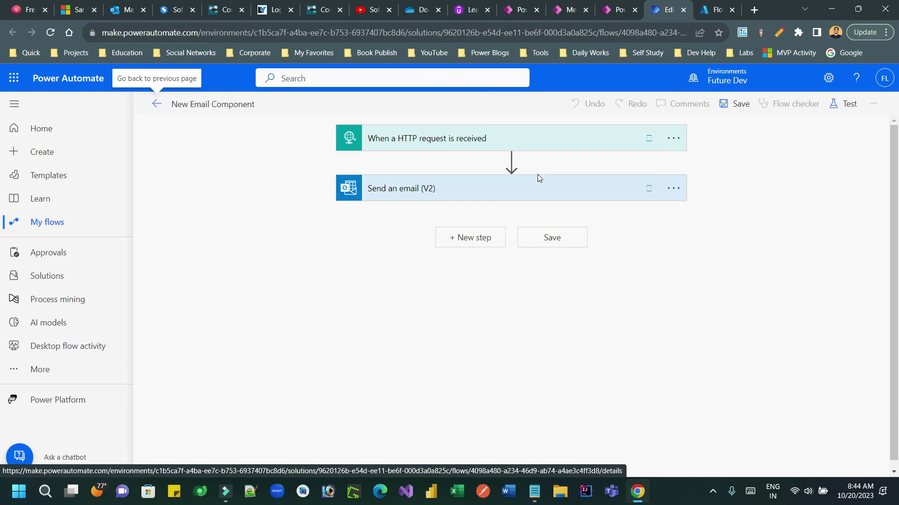
left_click(535, 146)
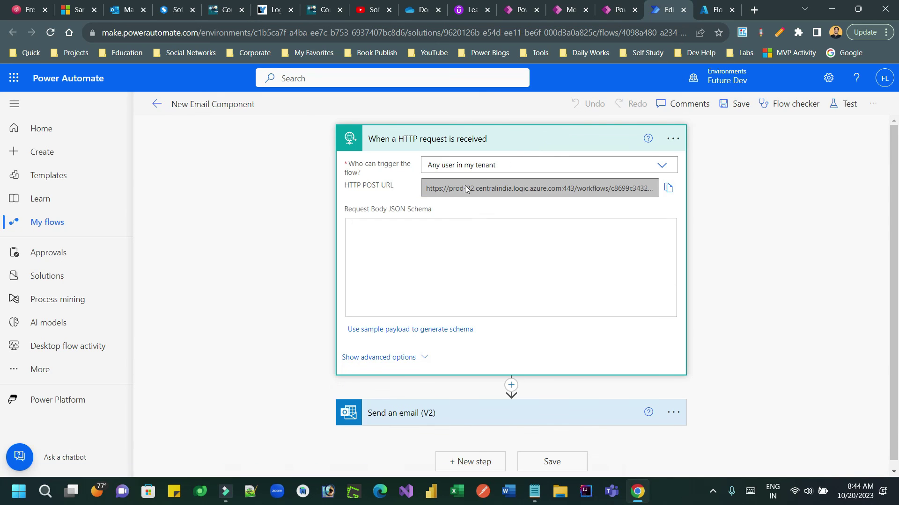